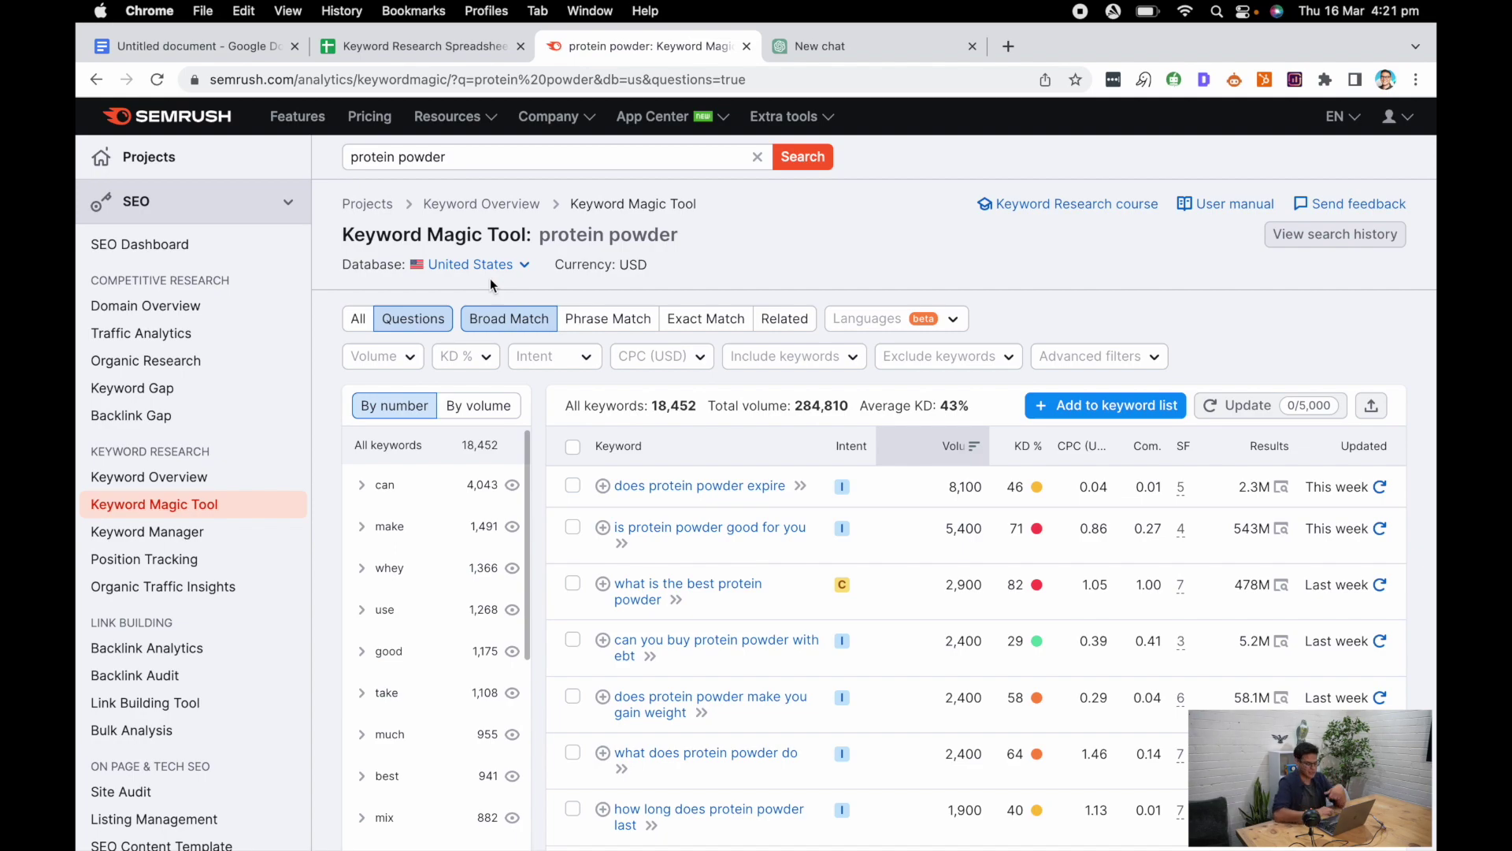
pyautogui.scroll(-1, 658, 438)
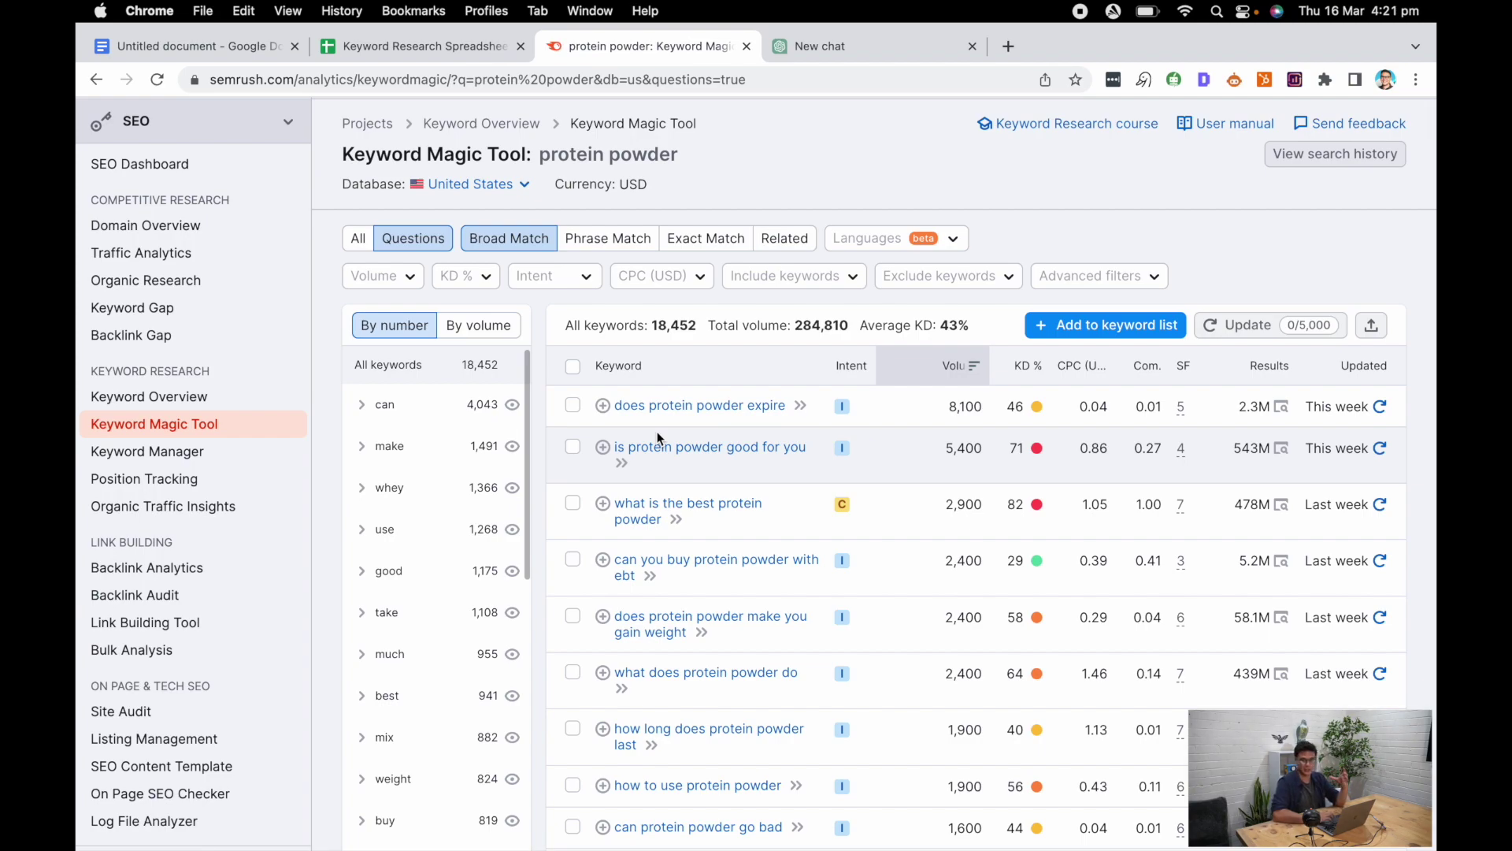
pyautogui.scroll(-1, 708, 425)
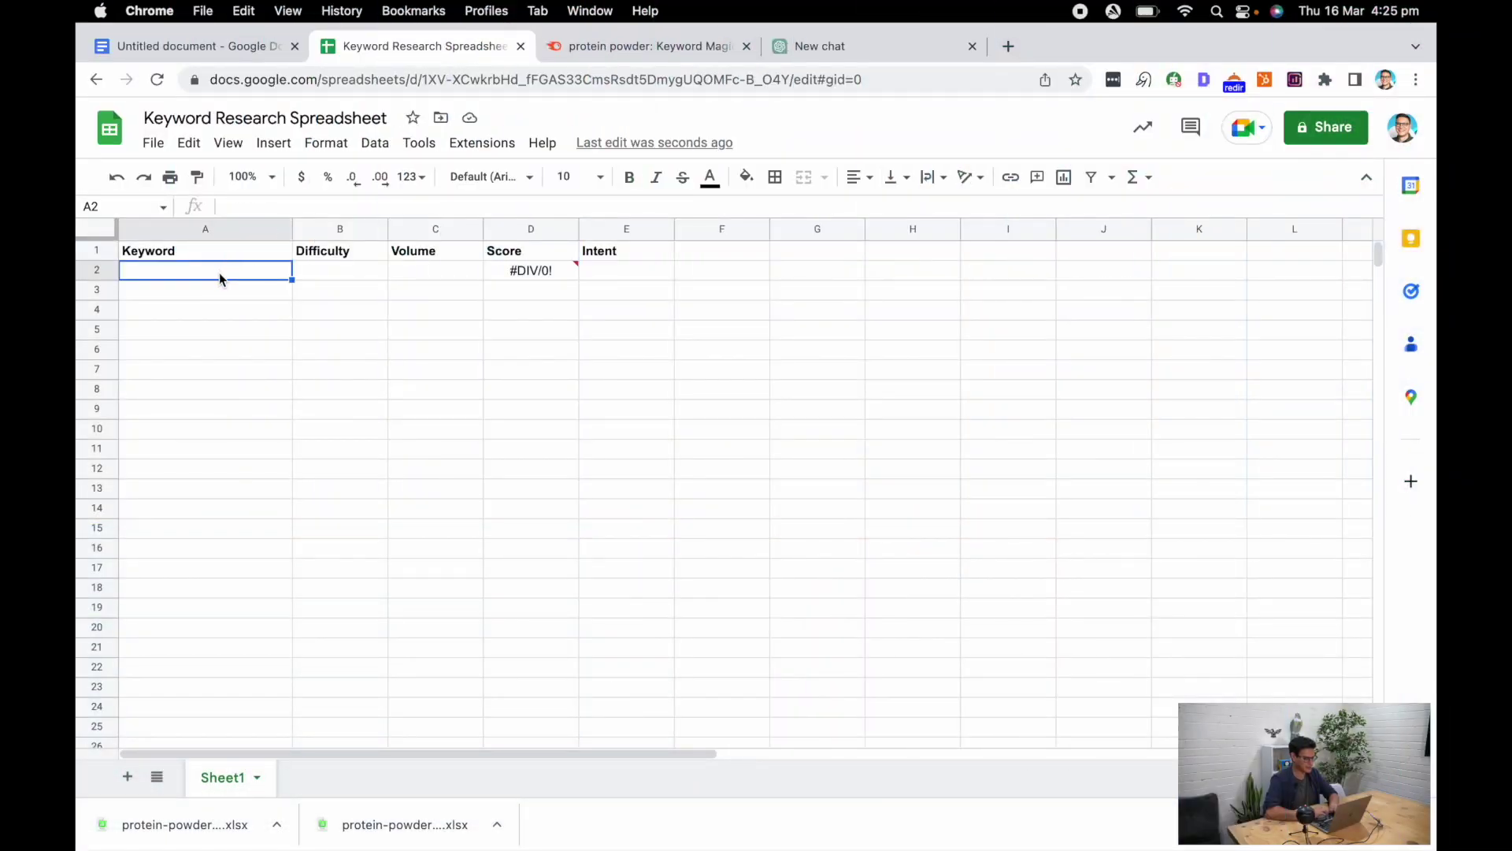
# Step: Paste the keyword, difficulty and volume data into columns A–C of the sheet
pyautogui.click(211, 246)
pyautogui.click(206, 228)
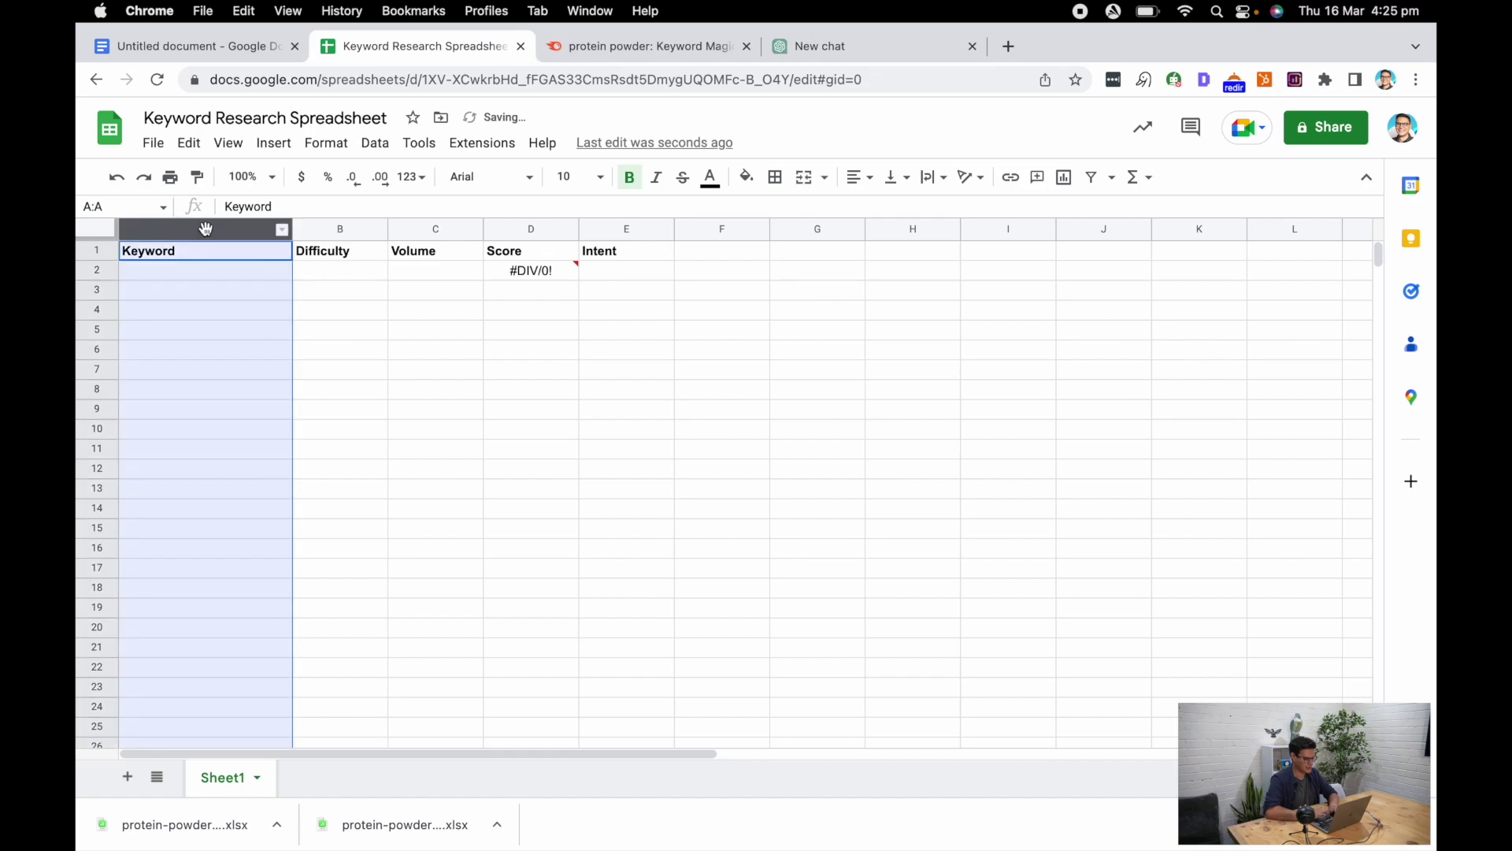
pyautogui.press('super+v')
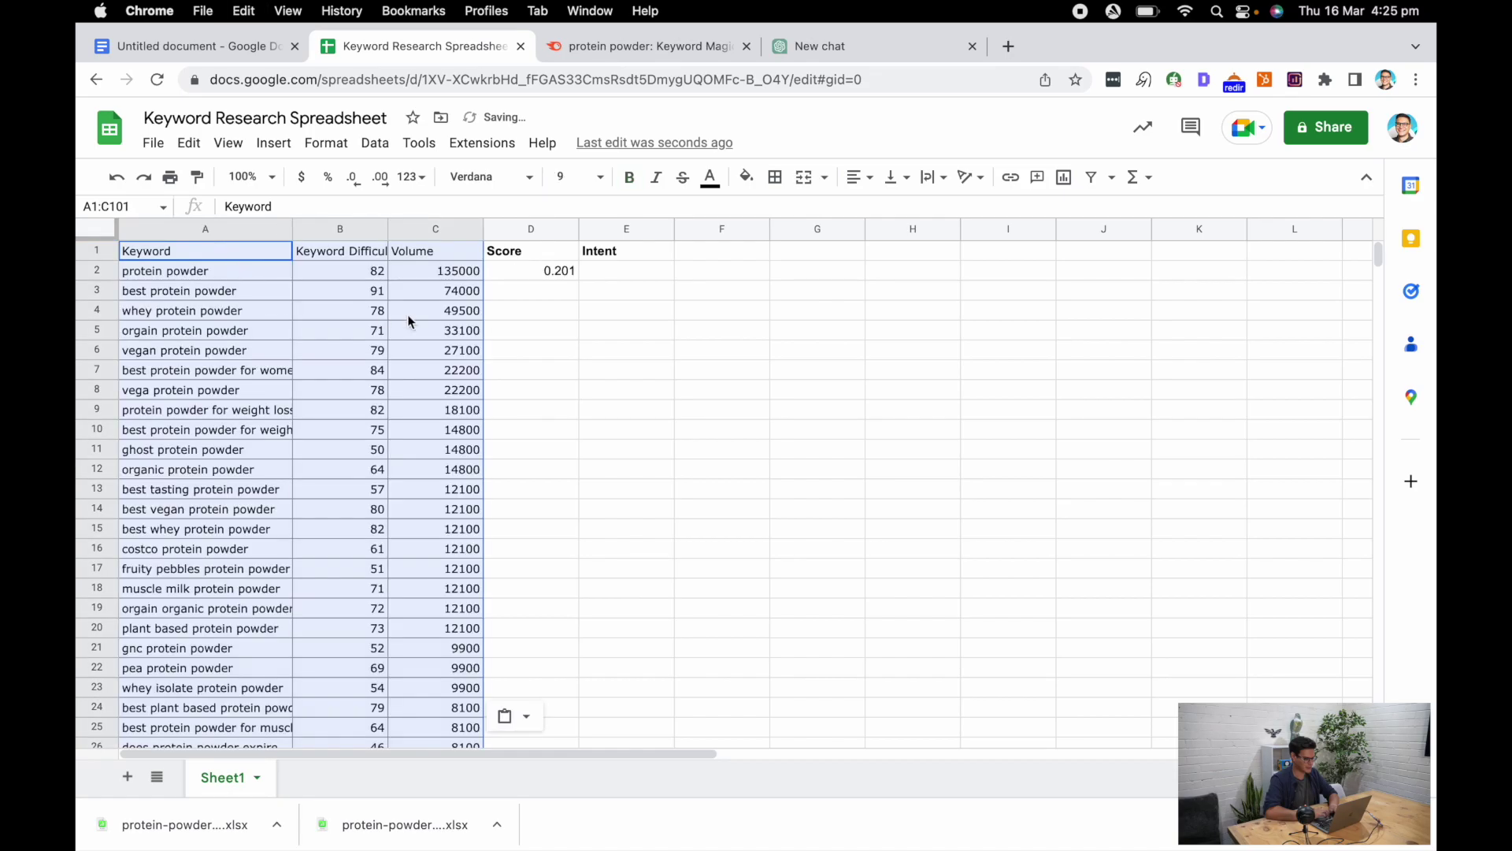
# Step: Copy the Intent column from Numbers into column E, then check the Score formula in D2
pyautogui.press('super+Tab')
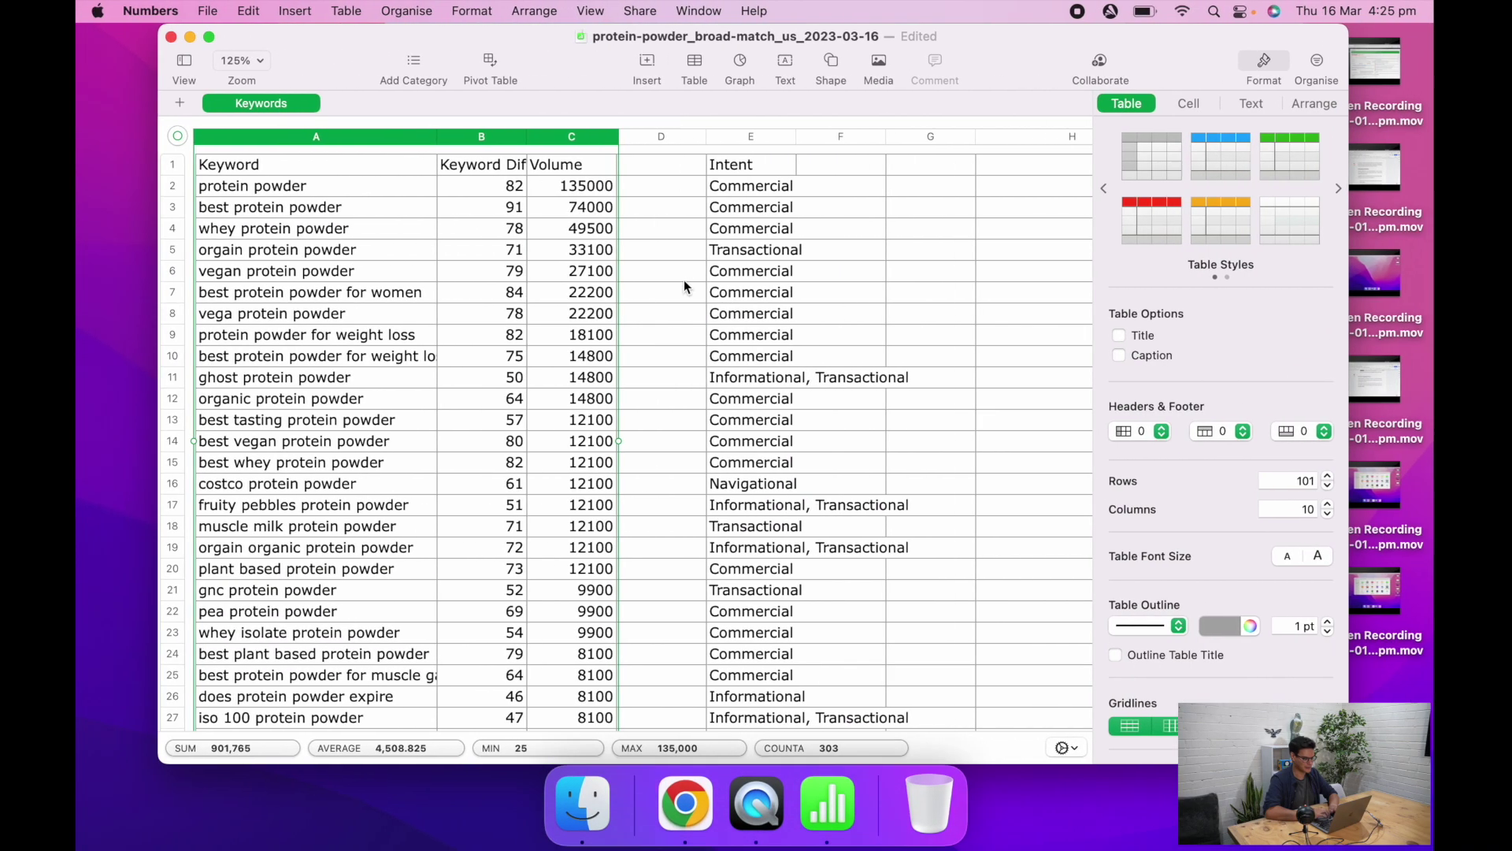
pyautogui.click(723, 136)
pyautogui.press('super+c')
pyautogui.press('super+Tab')
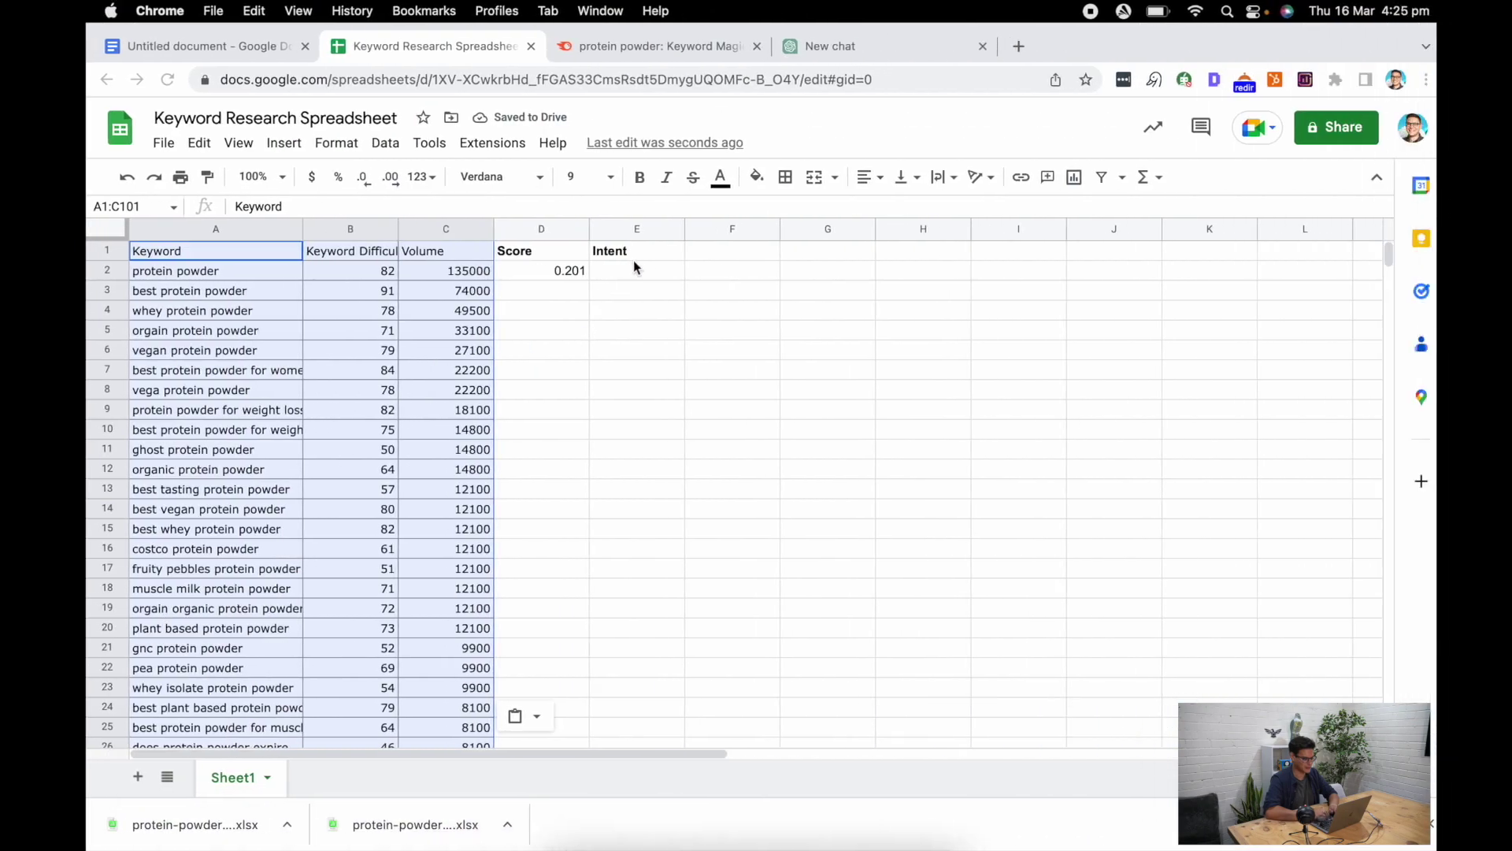
pyautogui.click(621, 237)
pyautogui.press('super+v')
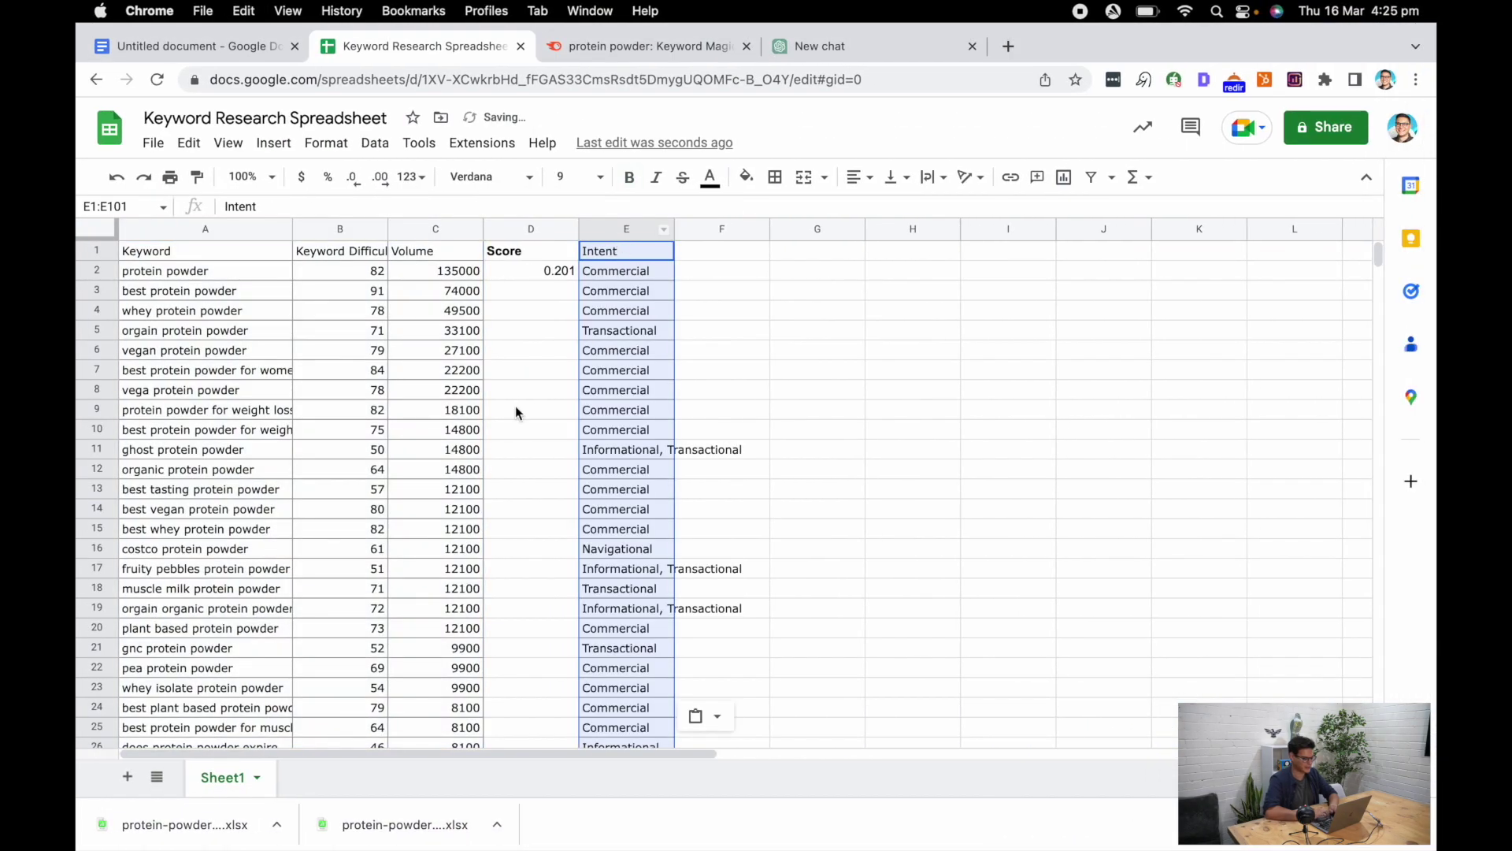
pyautogui.click(529, 271)
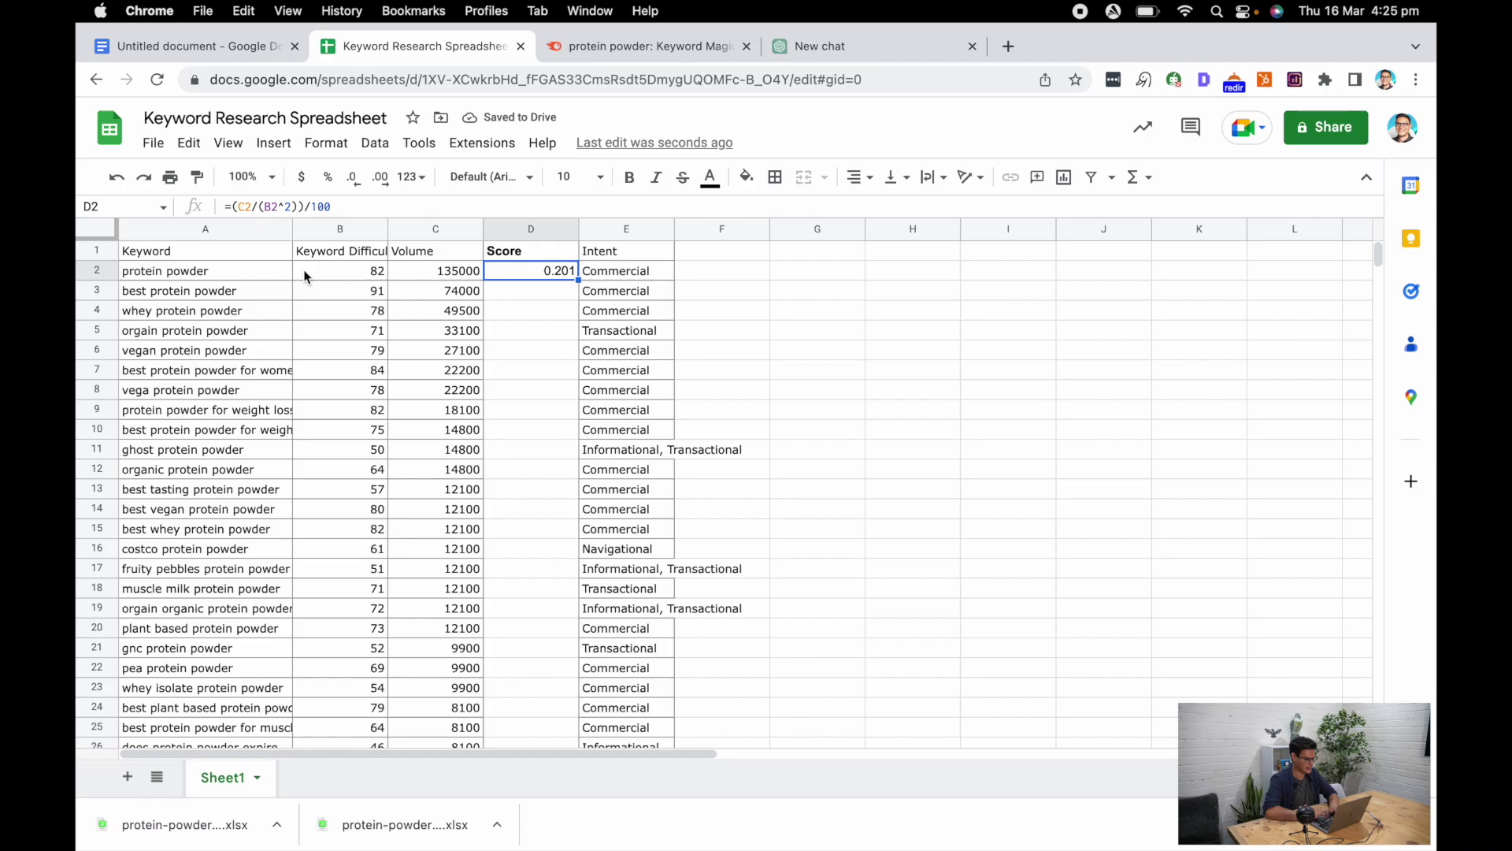
pyautogui.scroll(-3, 304, 272)
pyautogui.scroll(-20, 304, 269)
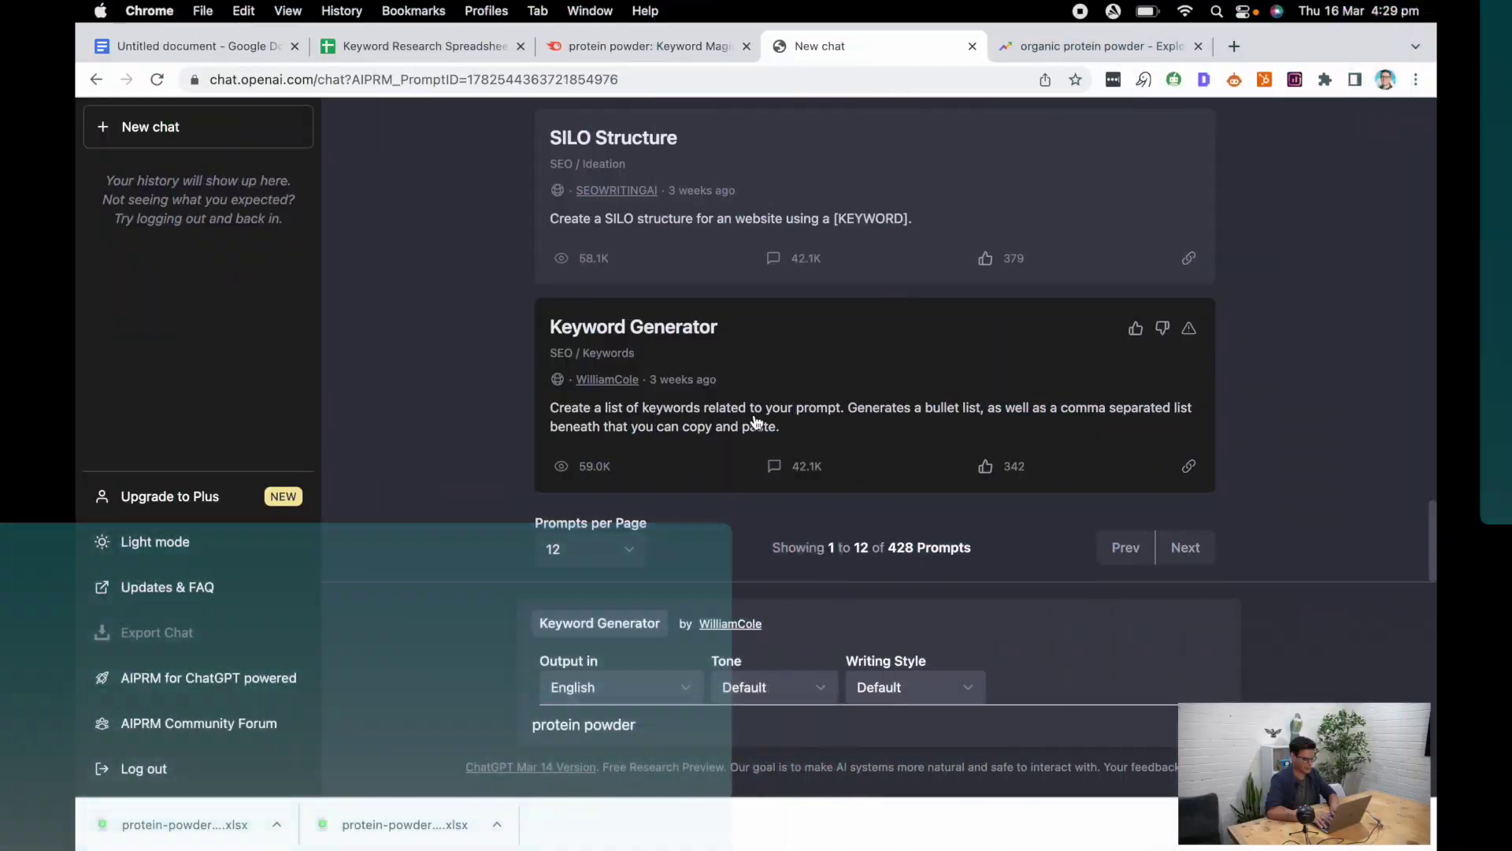
# Step: Generate protein powder keywords with the AIPRM Keyword Generator and paste the bulleted list into Semrush
pyautogui.press('Return')
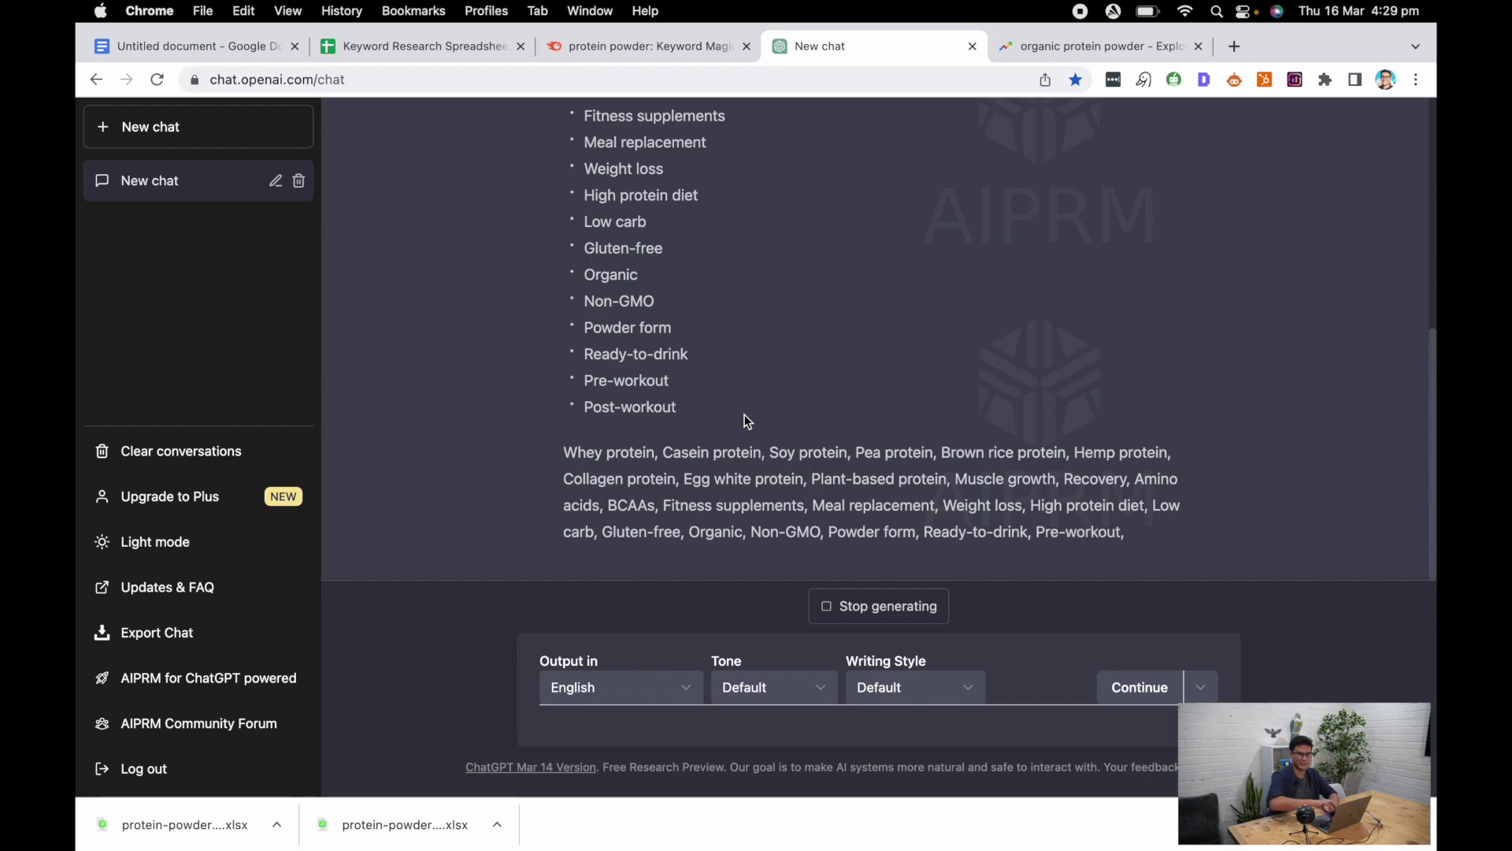
pyautogui.moveTo(745, 415); pyautogui.dragTo(675, 299)
pyautogui.click(684, 361)
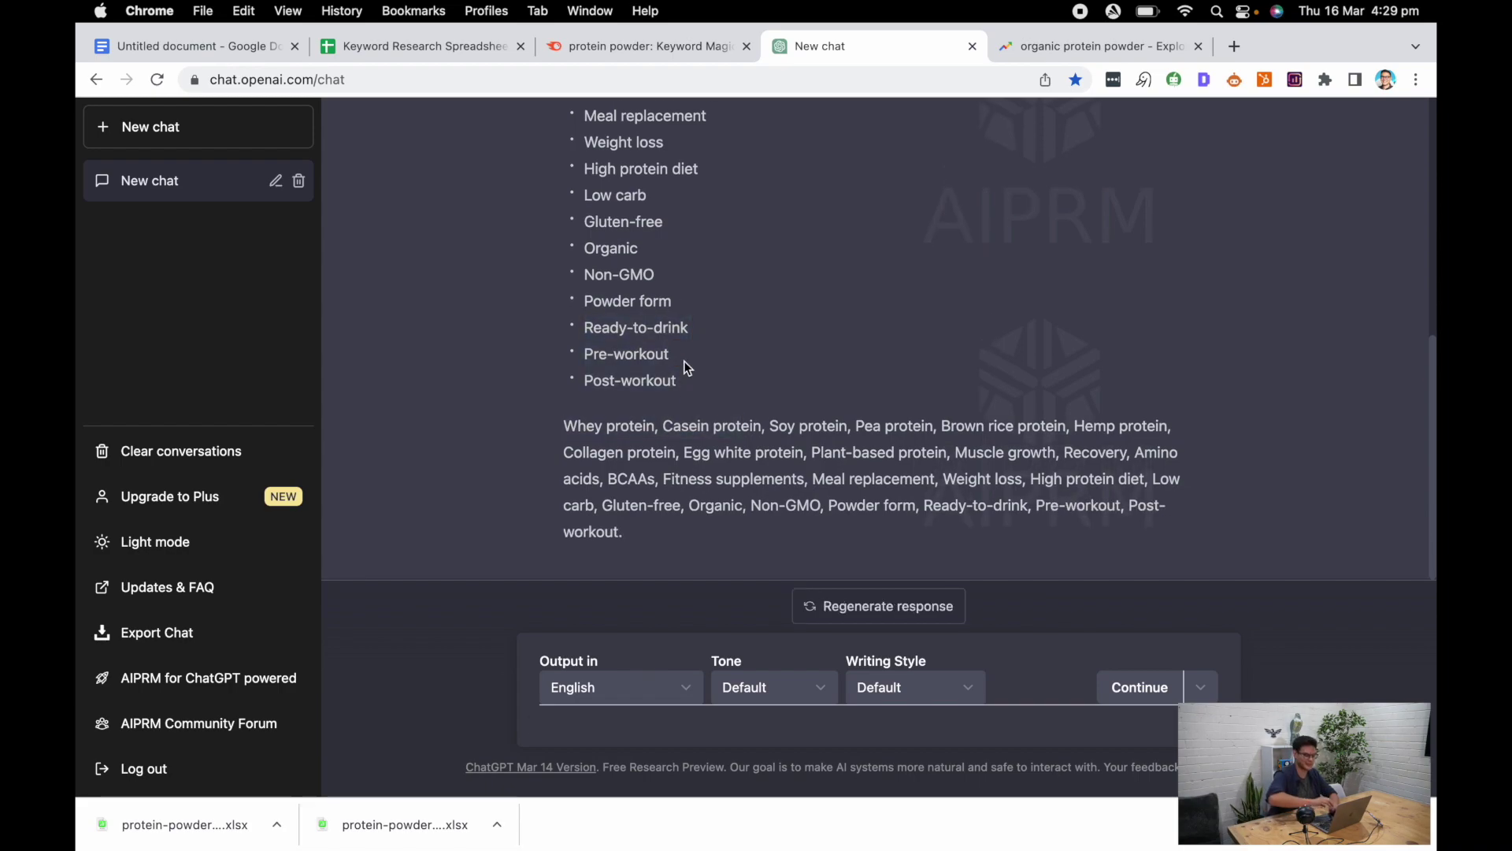
pyautogui.moveTo(685, 360); pyautogui.dragTo(587, 322)
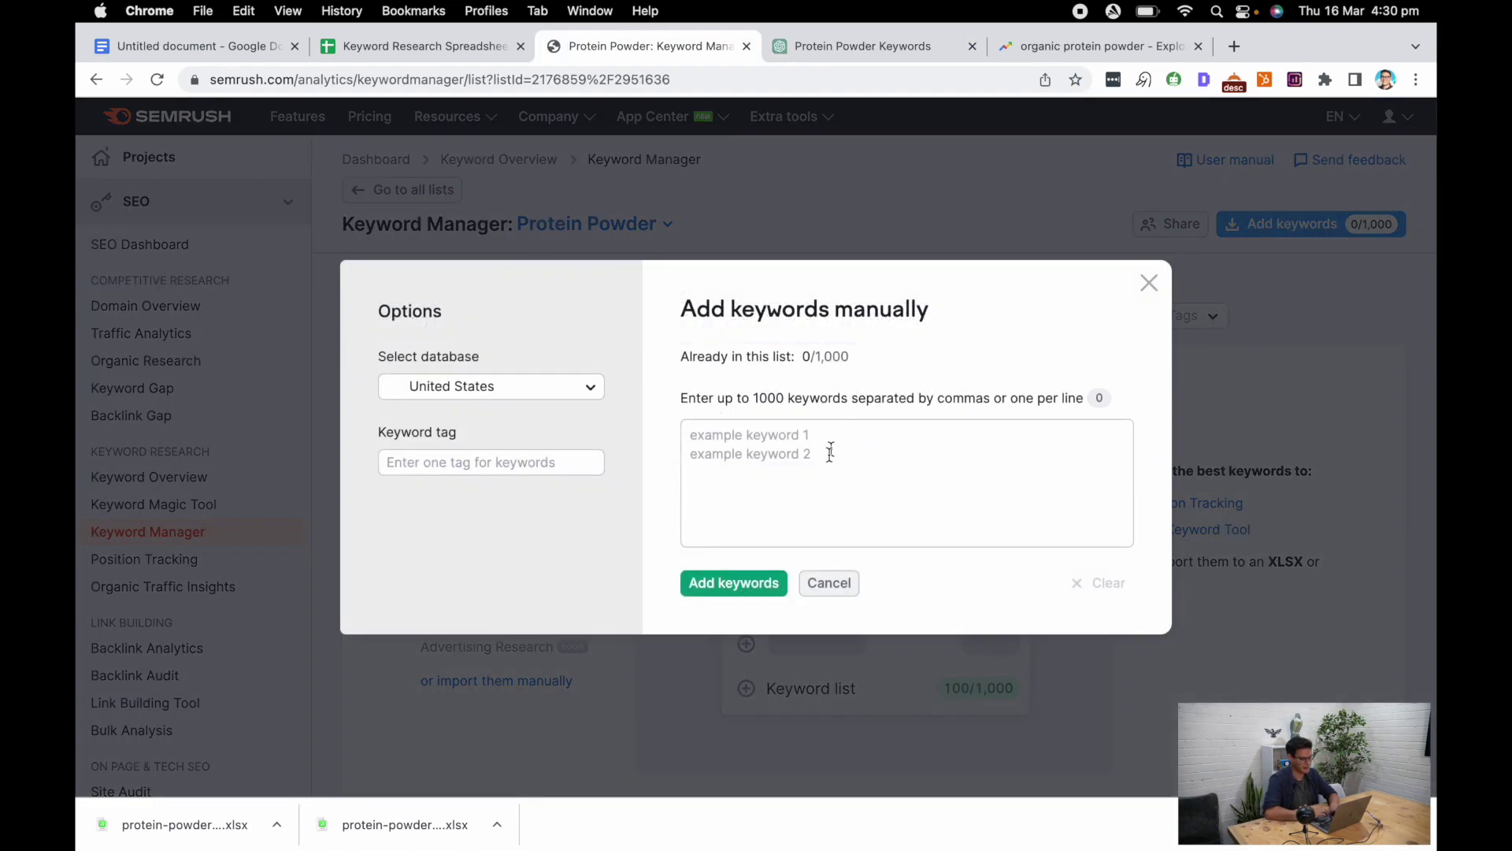
pyautogui.press('super+v')
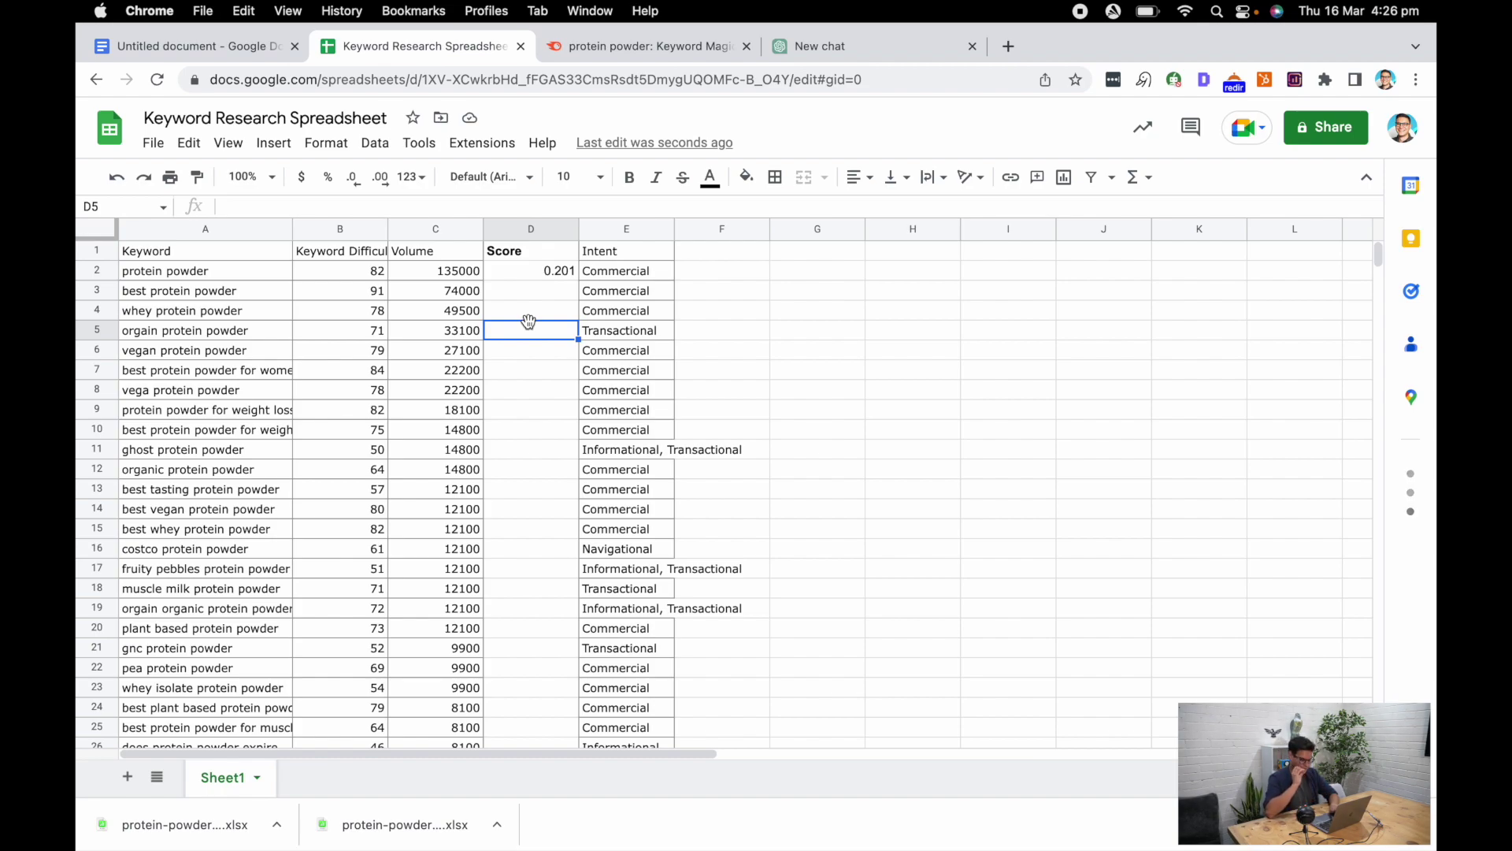
# Step: Copy the D2 formula =(C2/(B2^2))/100 down column D to D97 and spot-check the scores
pyautogui.click(555, 278)
pyautogui.doubleClick(549, 273)
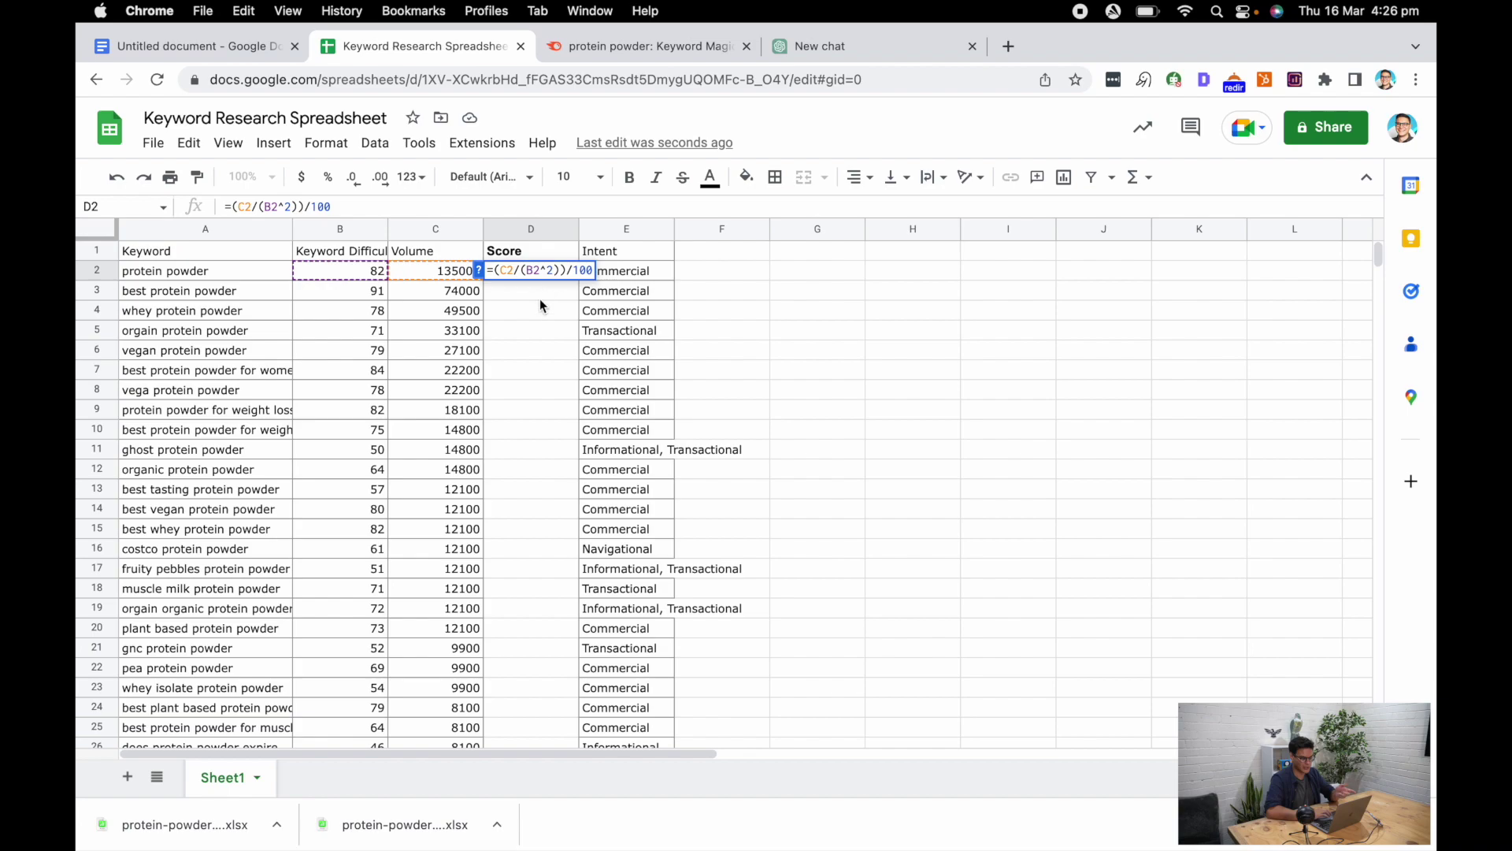
pyautogui.press('Return')
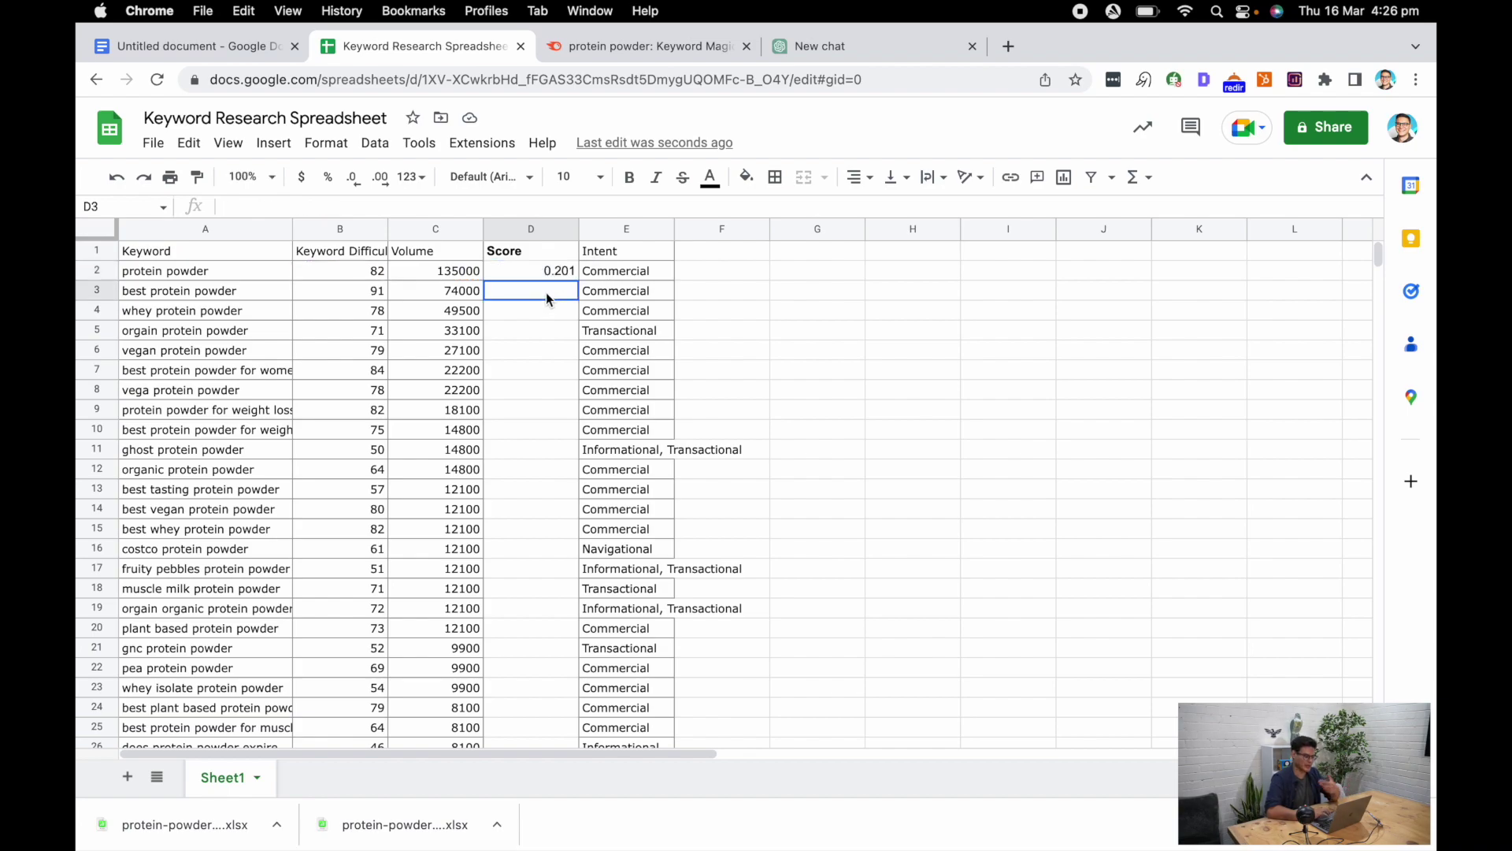
pyautogui.click(563, 271)
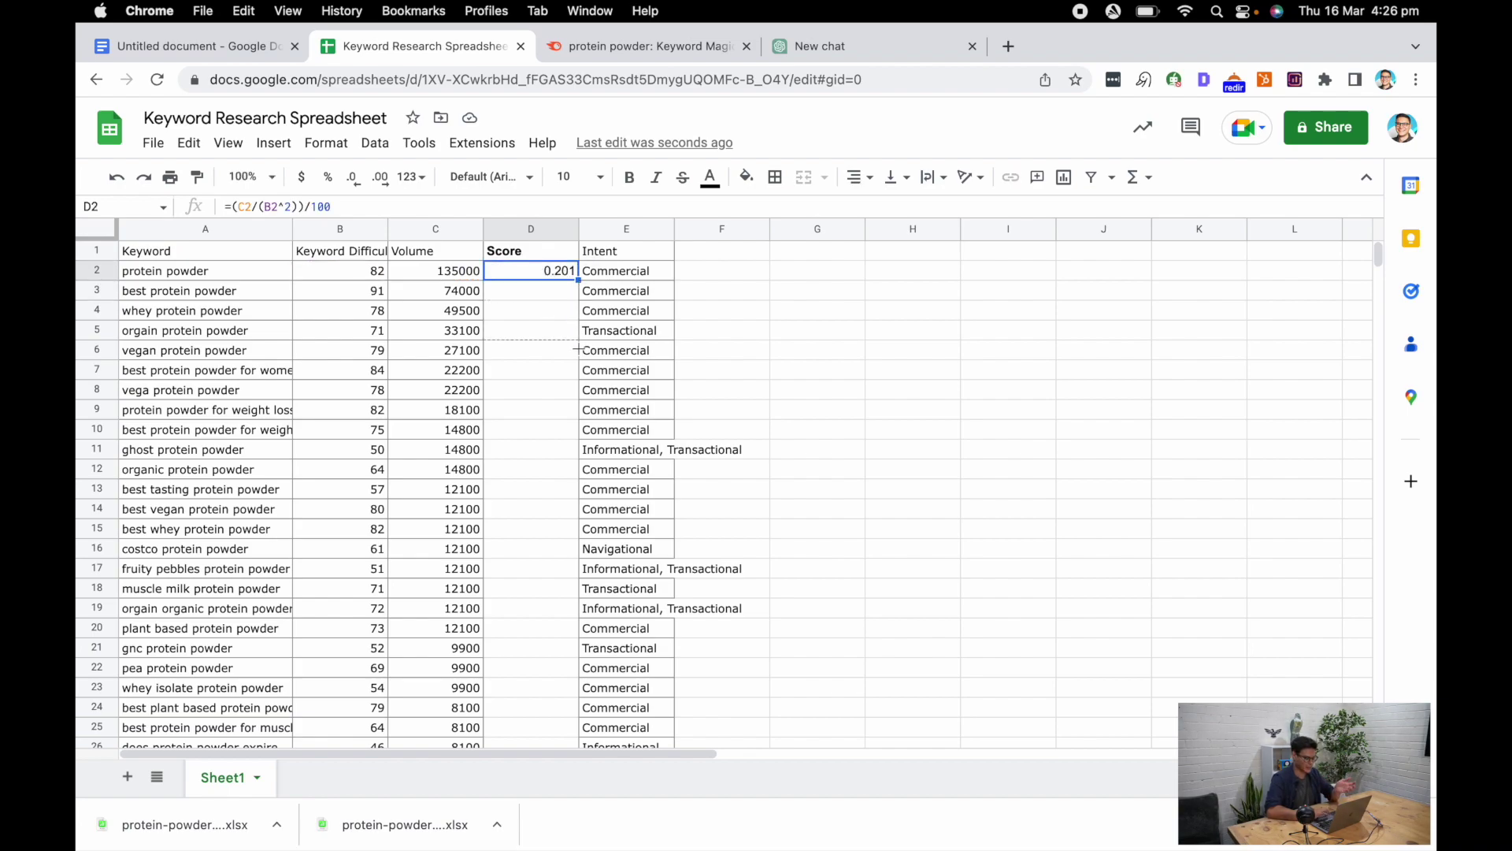
pyautogui.moveTo(579, 349); pyautogui.dragTo(544, 734)
pyautogui.scroll(15, 536, 472)
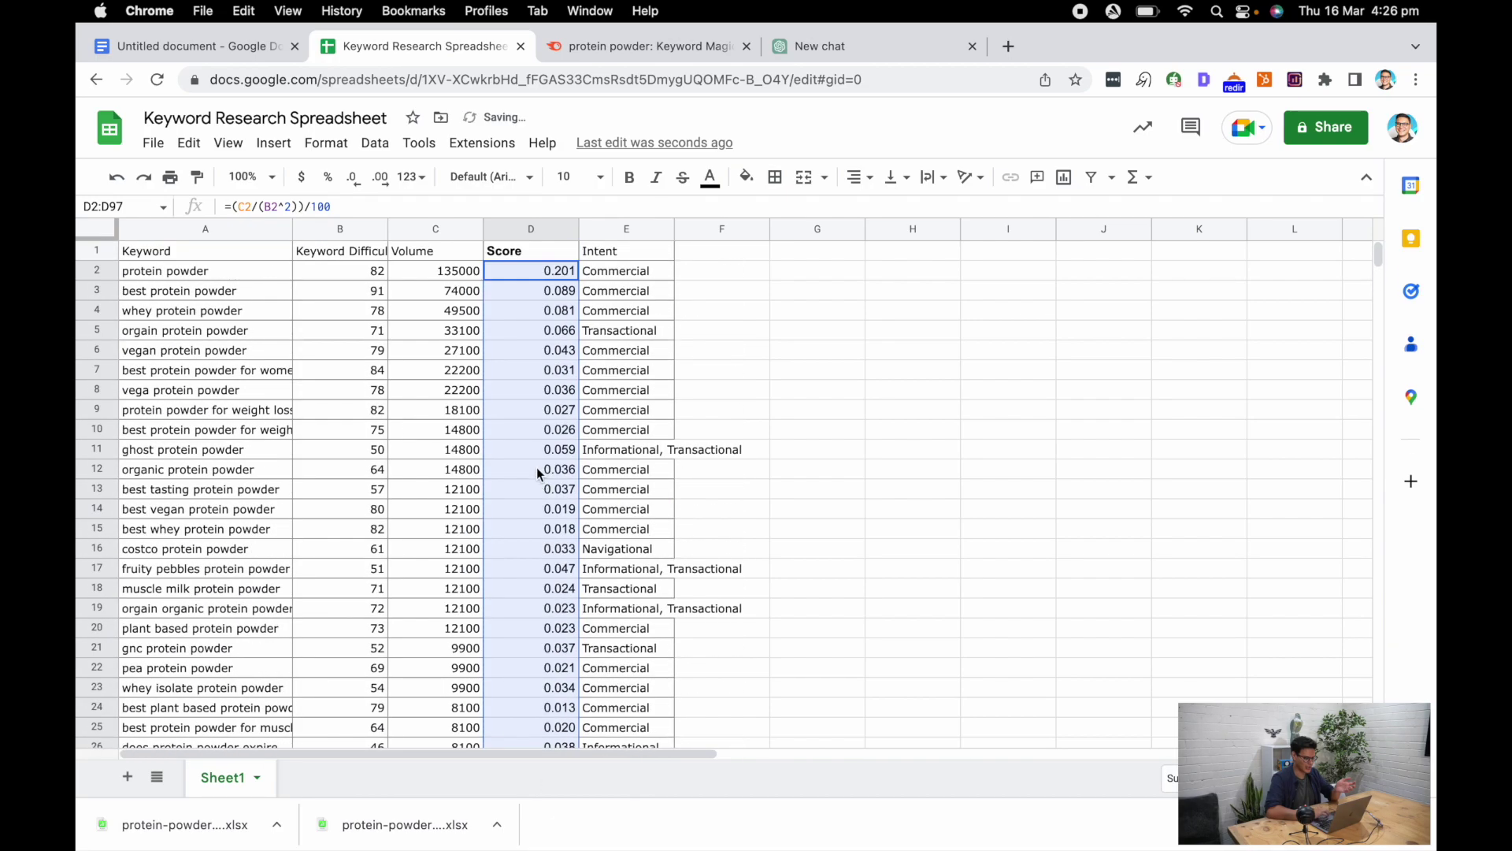
pyautogui.click(528, 291)
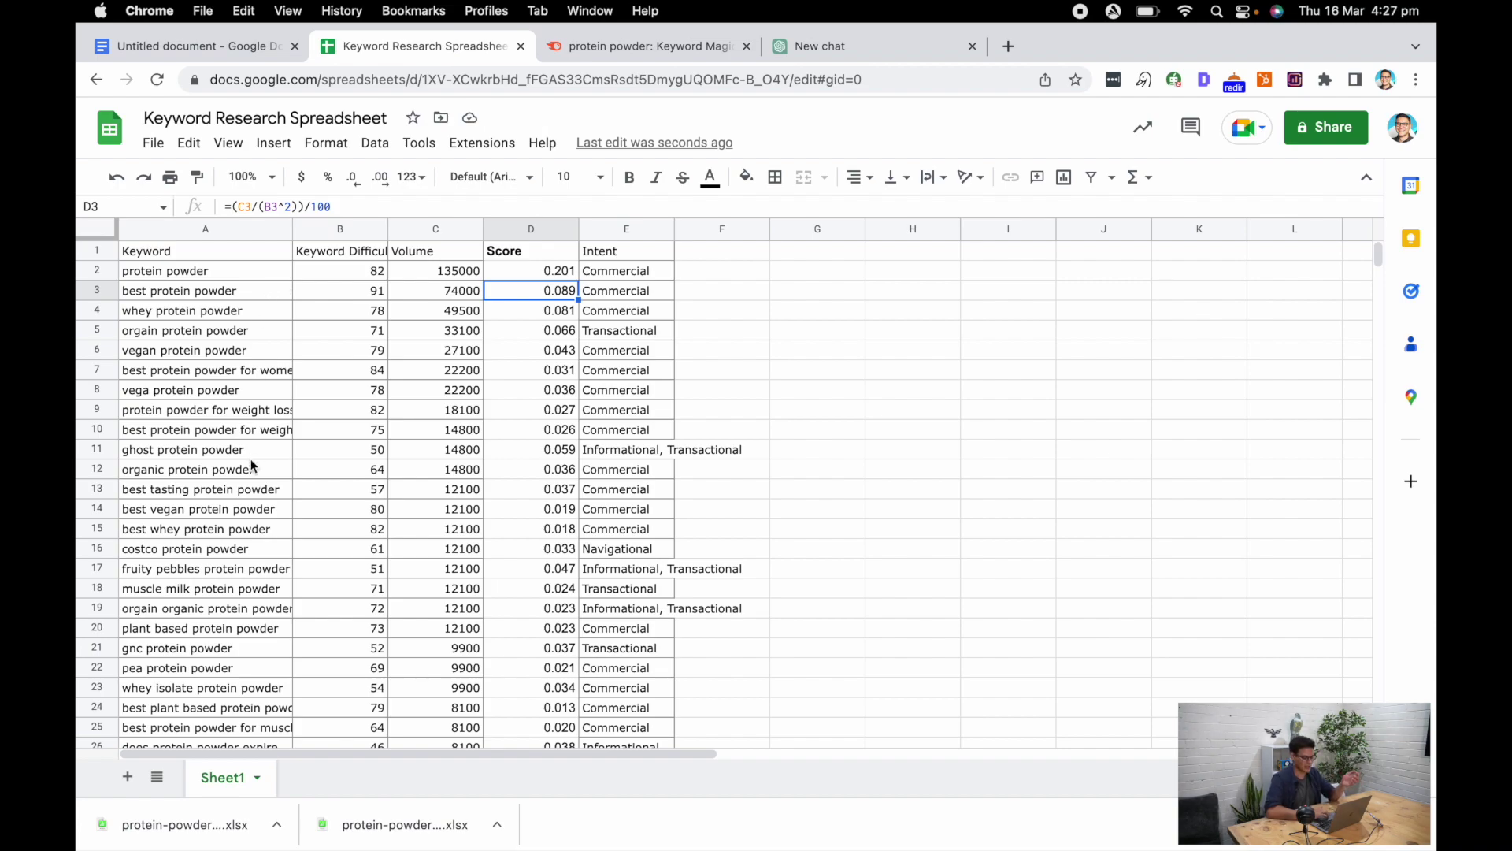
pyautogui.scroll(-3, 251, 459)
pyautogui.scroll(-3, 251, 459)
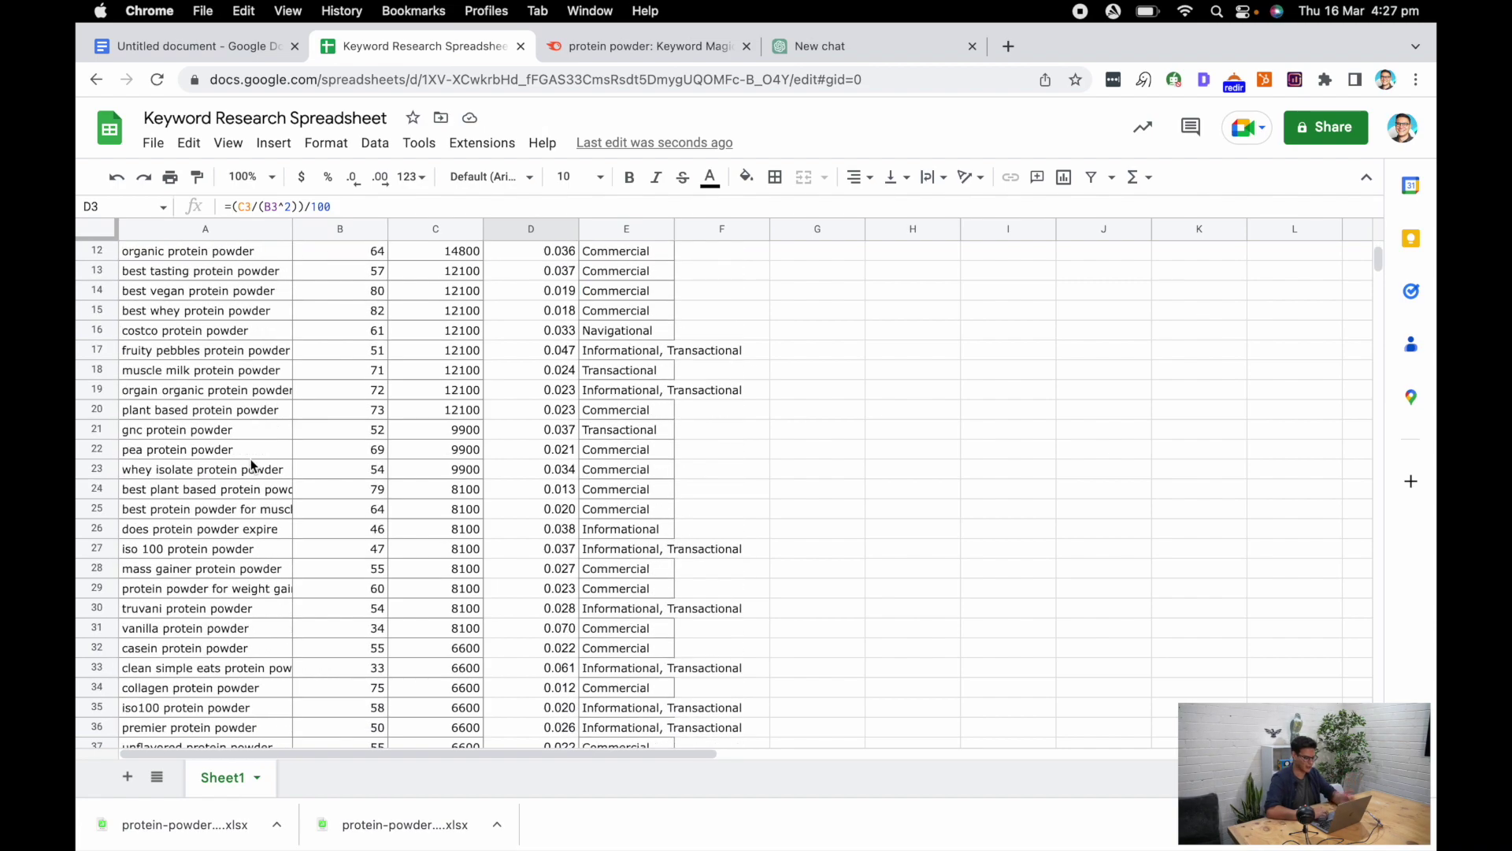
pyautogui.click(107, 471)
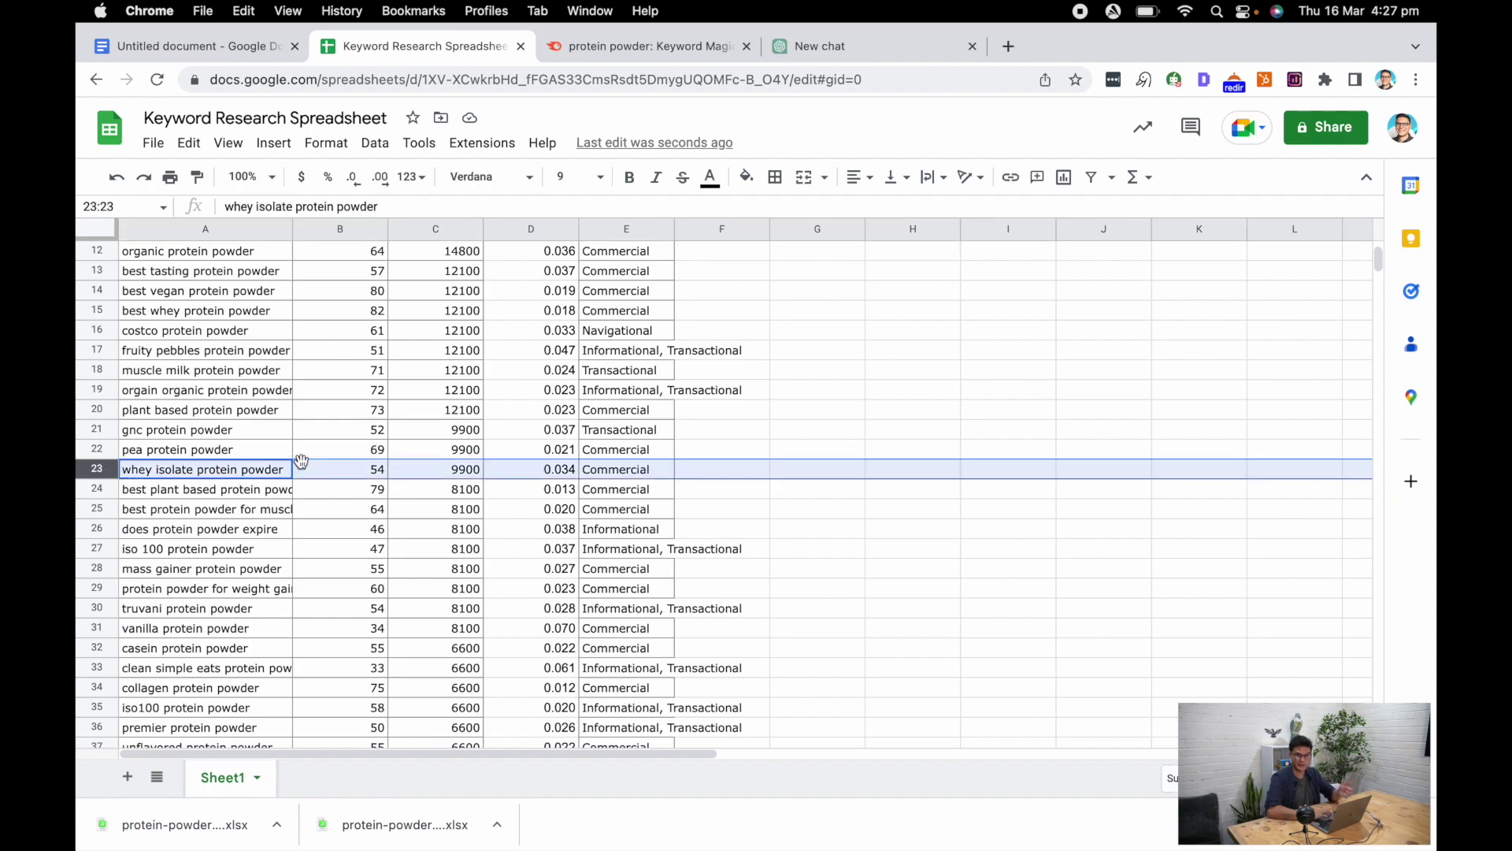
pyautogui.scroll(5, 407, 441)
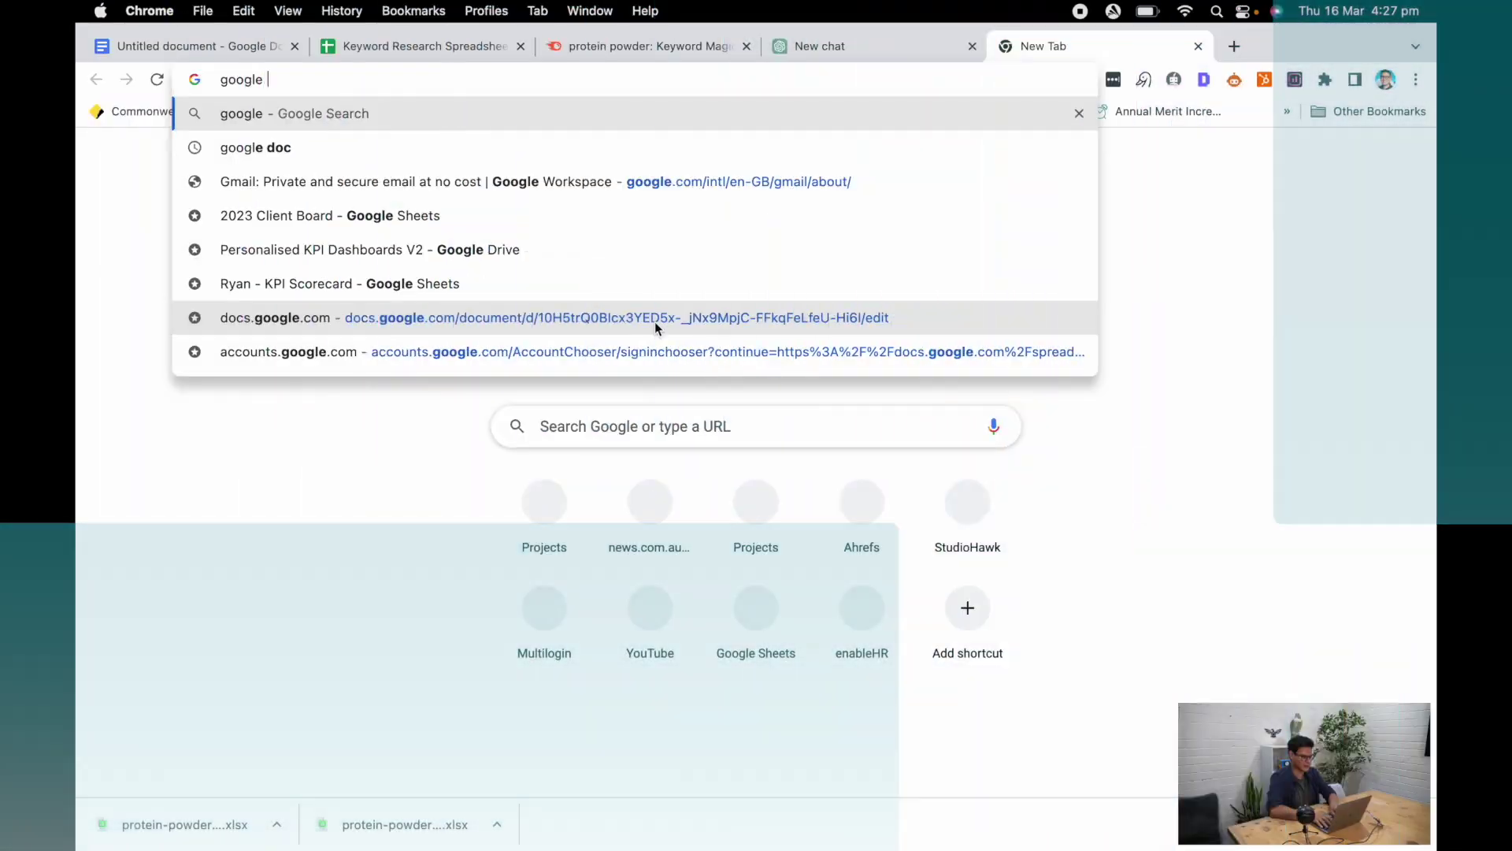
# Step: Open Google Trends in a new tab and paste 'organic protein powder' from cell A12 as the search term
pyautogui.write('trends')
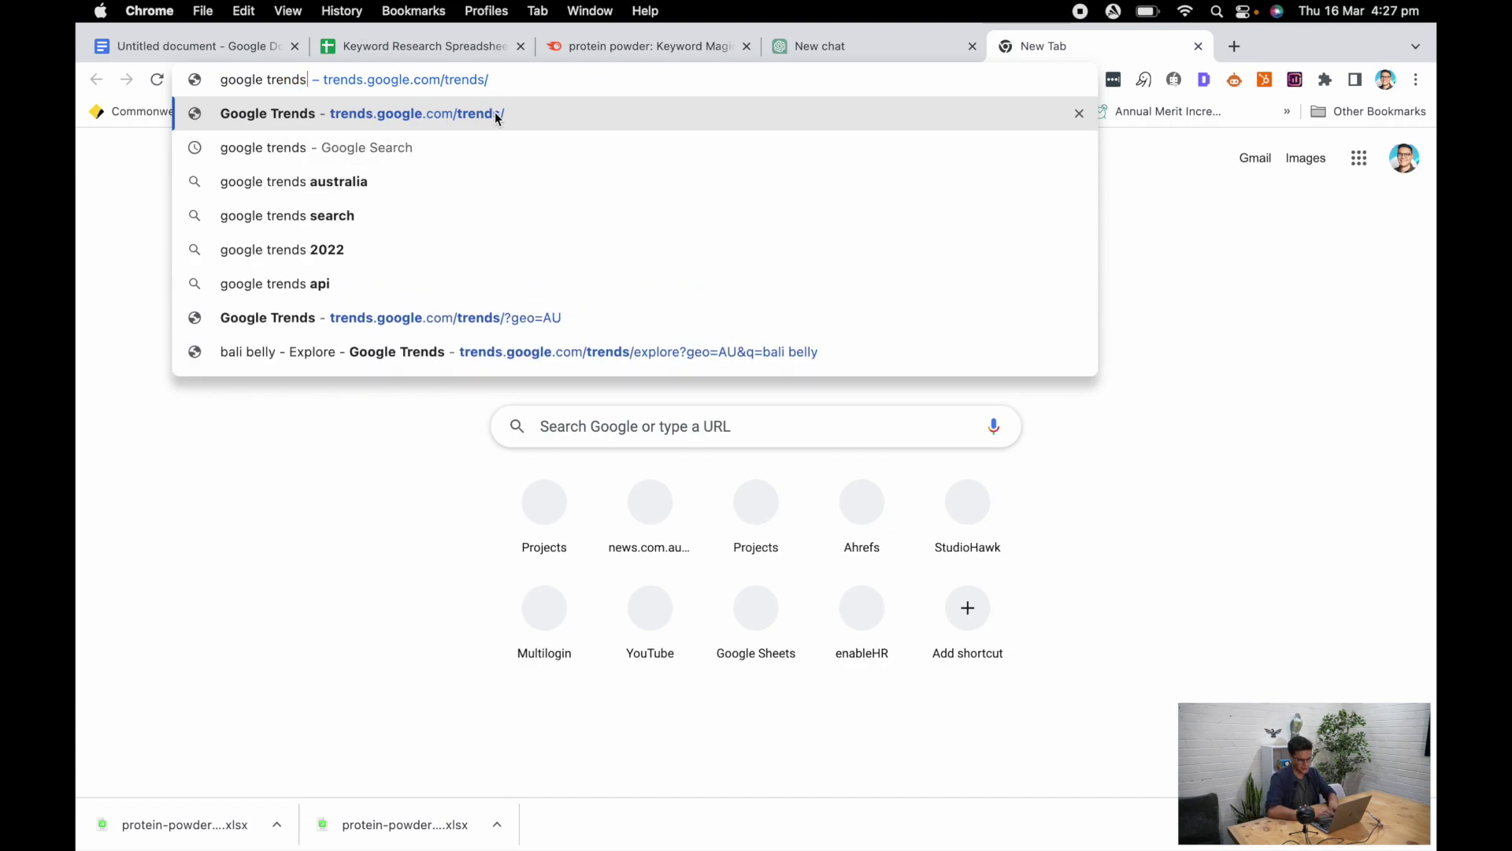
pyautogui.click(495, 112)
pyautogui.click(451, 51)
pyautogui.click(208, 469)
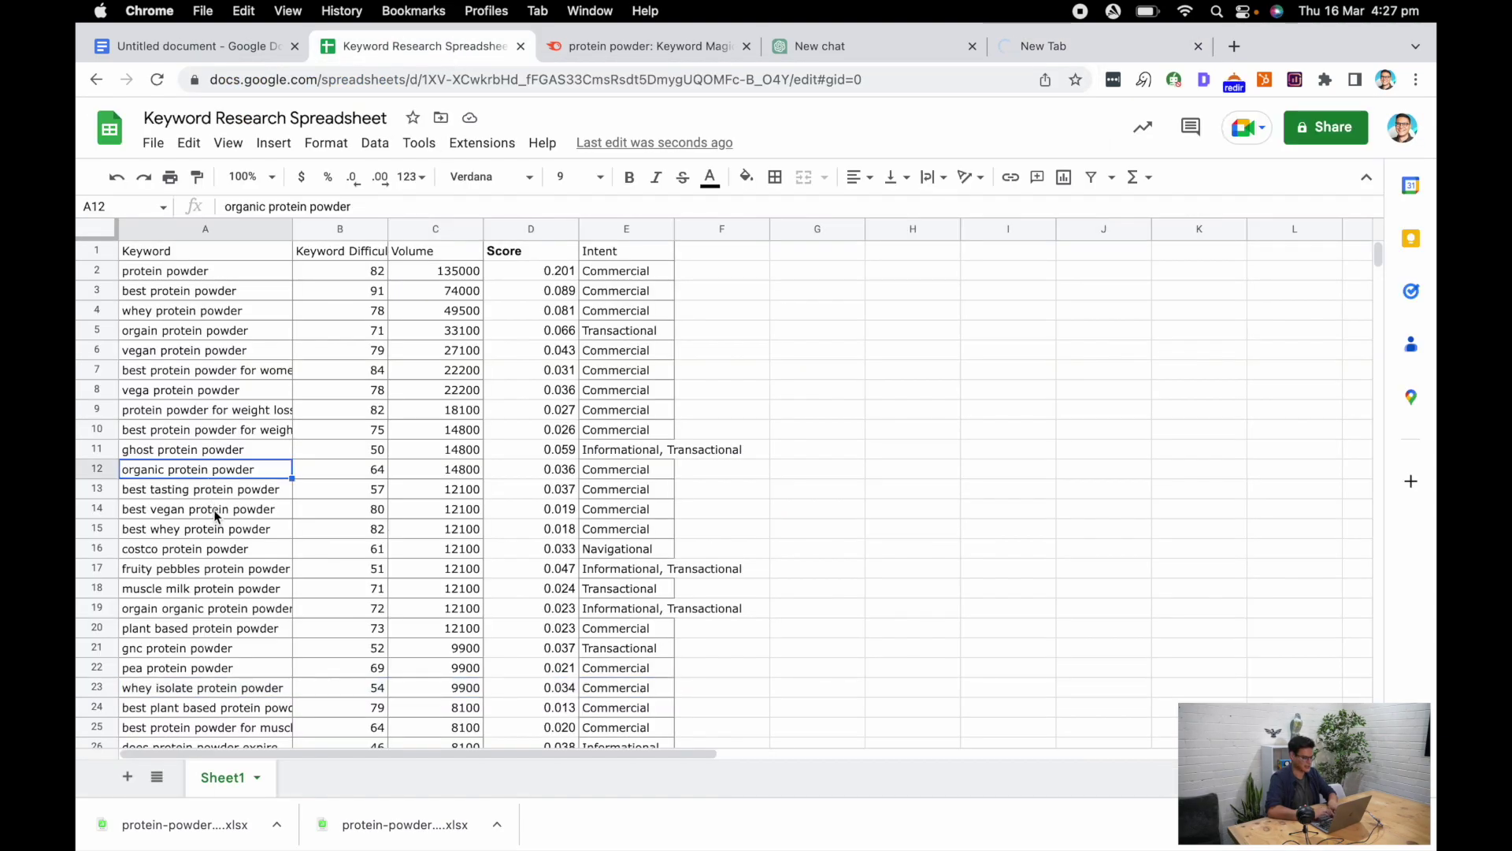
pyautogui.press('super+c')
pyautogui.click(1043, 49)
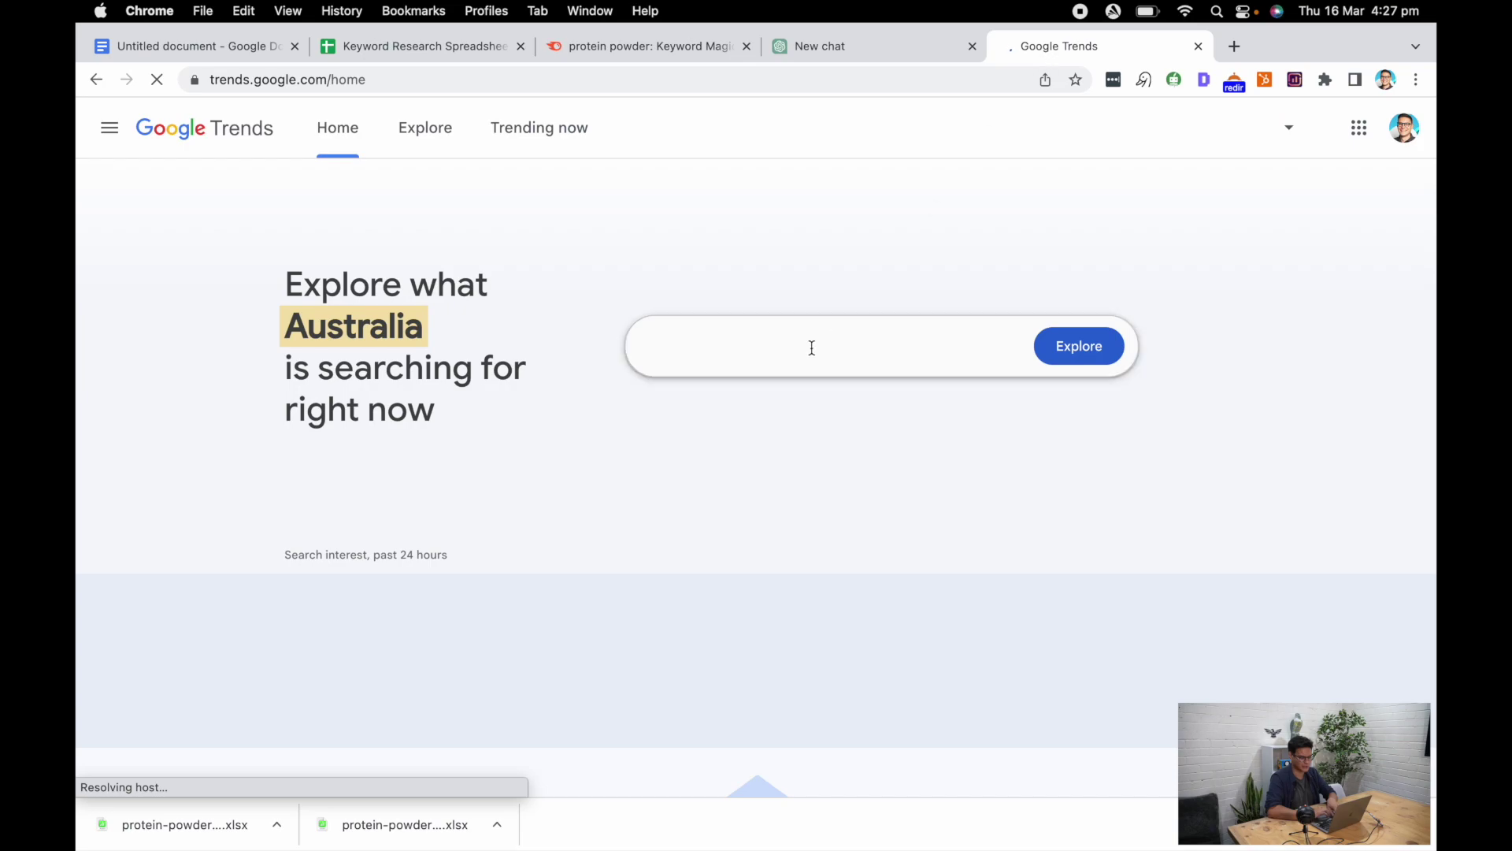
pyautogui.click(807, 366)
pyautogui.press('super+v')
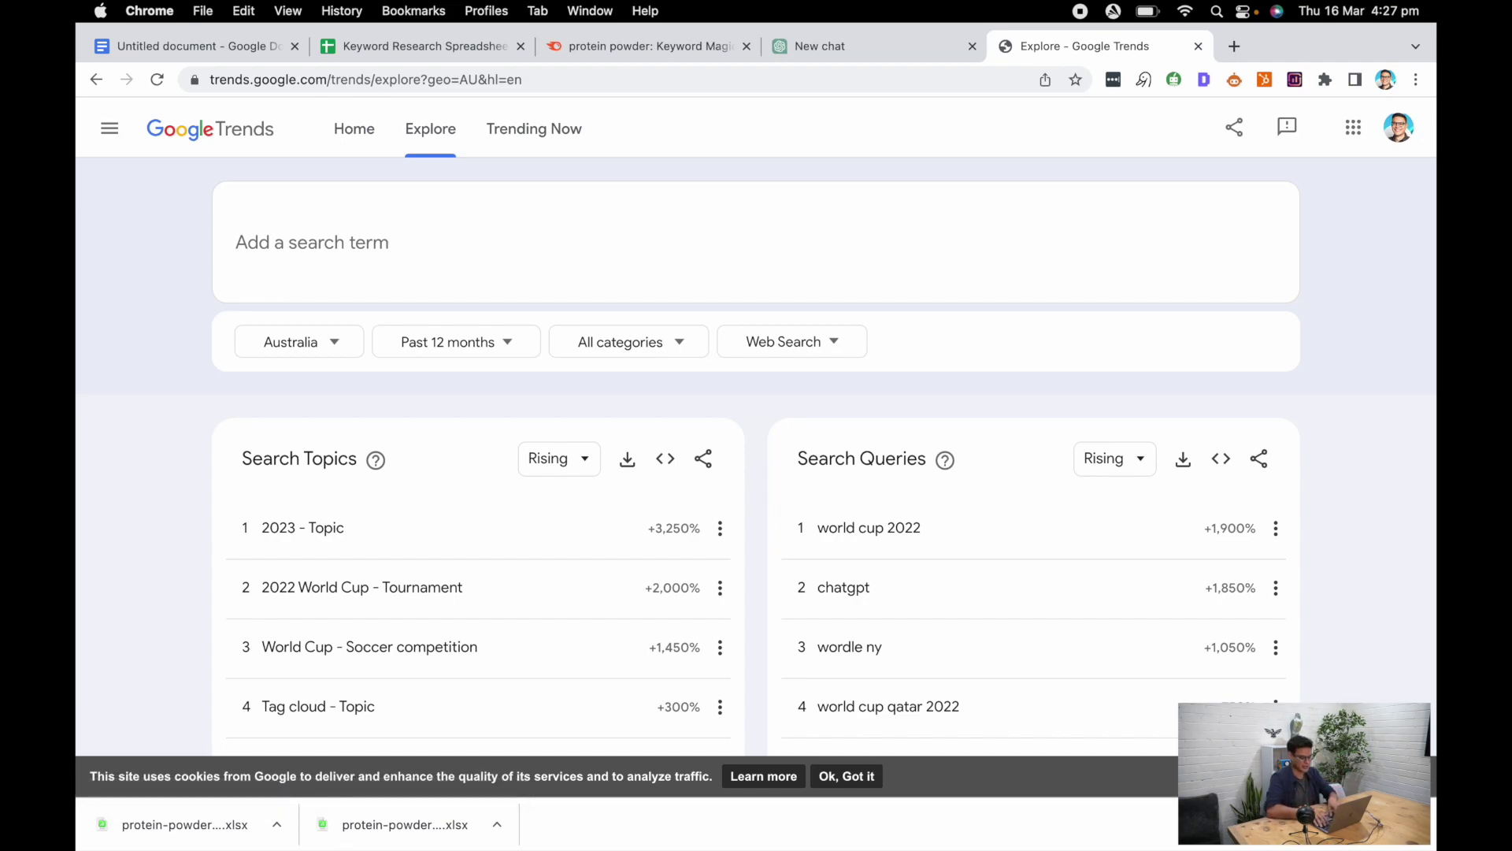
# Step: Search 'organic protein powder' in Australia over 12 months and view its 100 peak in Mar 12–18, 2023
pyautogui.press('super+v')
pyautogui.press('Return')
pyautogui.click(722, 284)
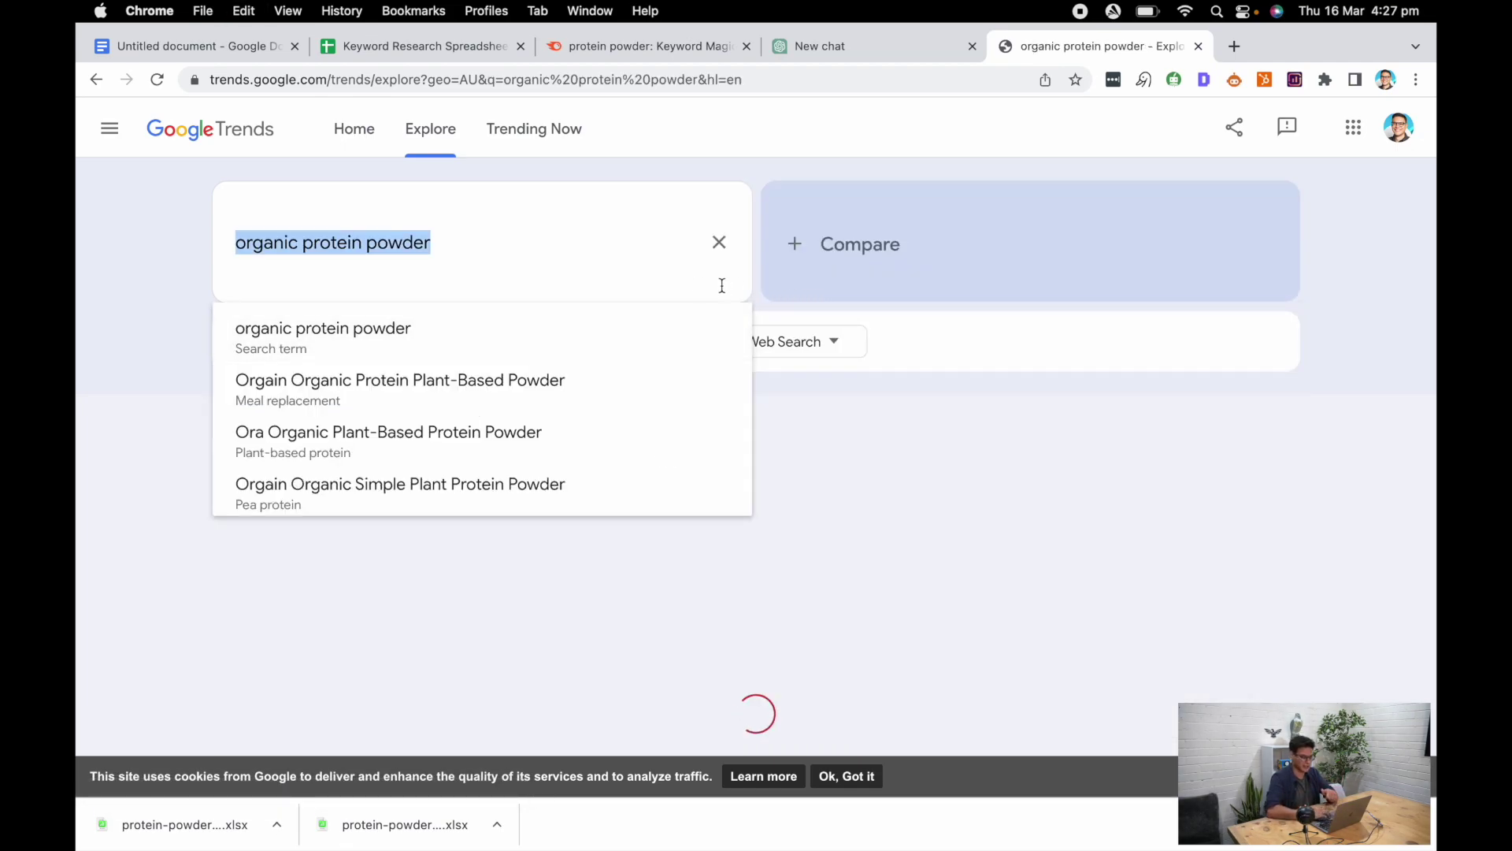
pyautogui.click(589, 330)
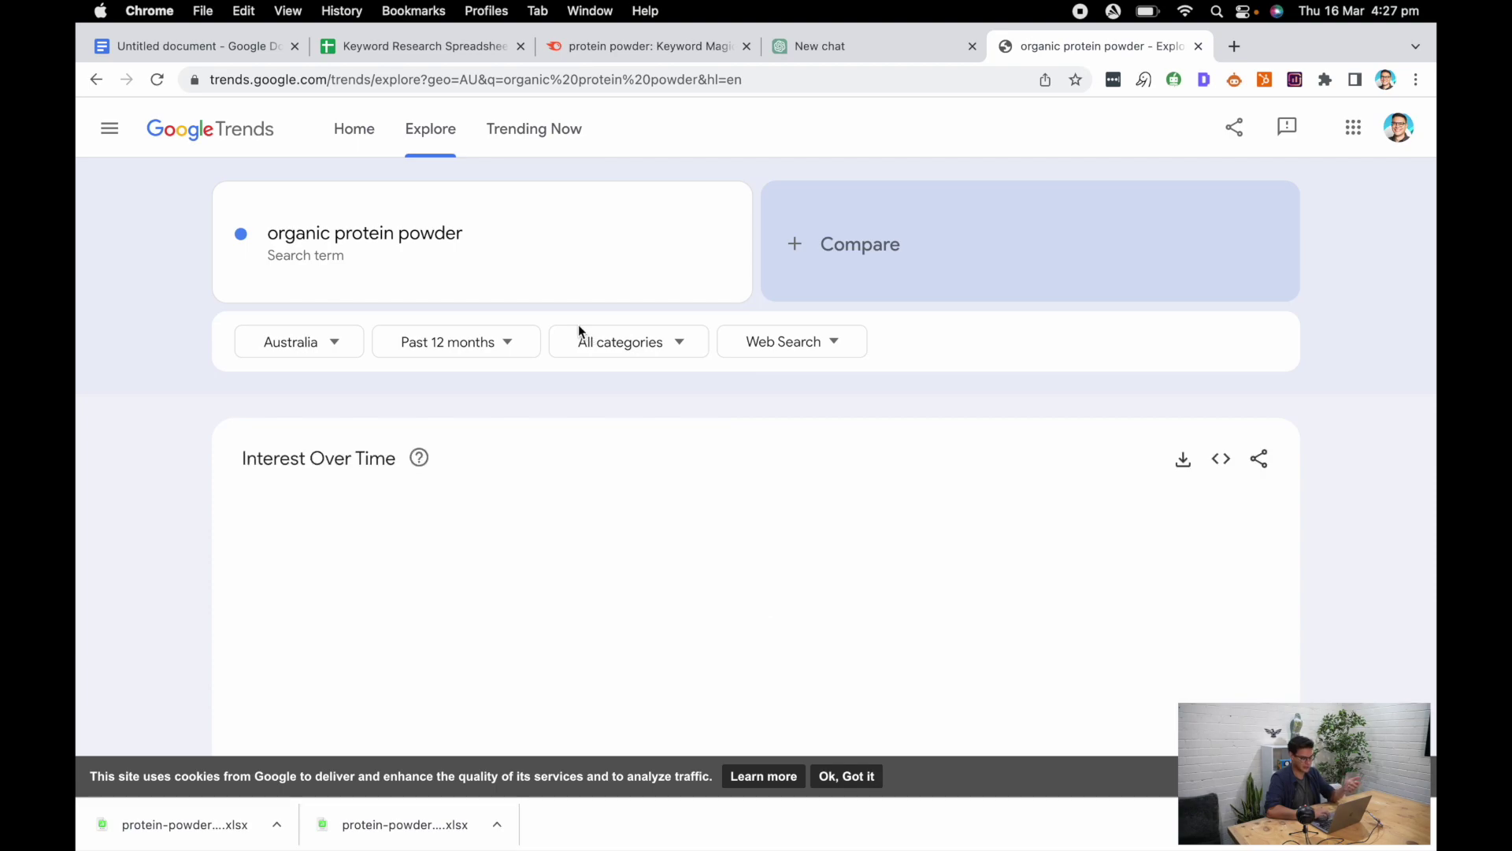
pyautogui.scroll(-5, 578, 325)
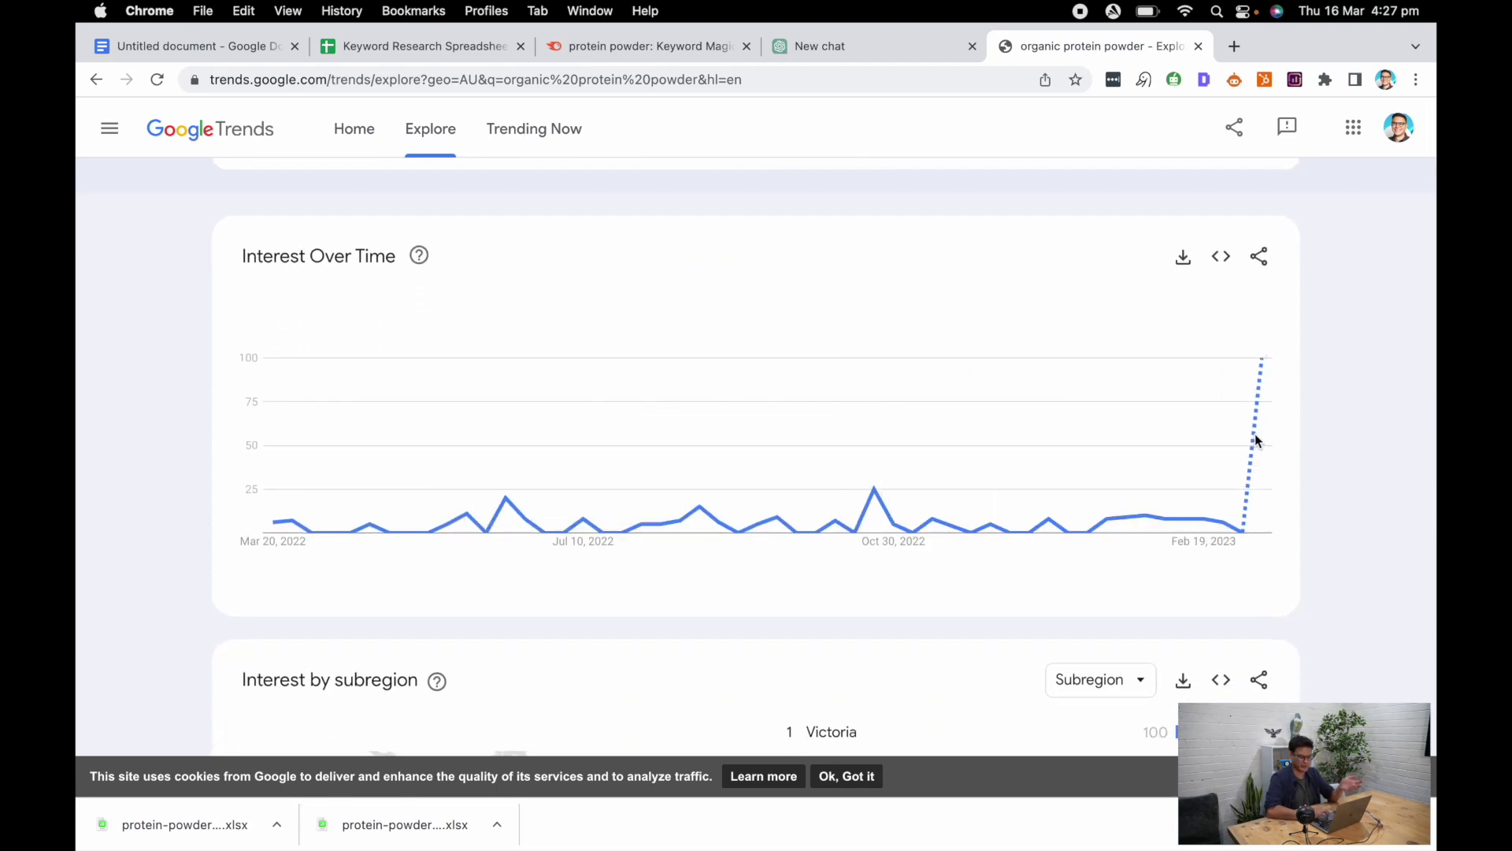
pyautogui.moveTo(1261, 381)
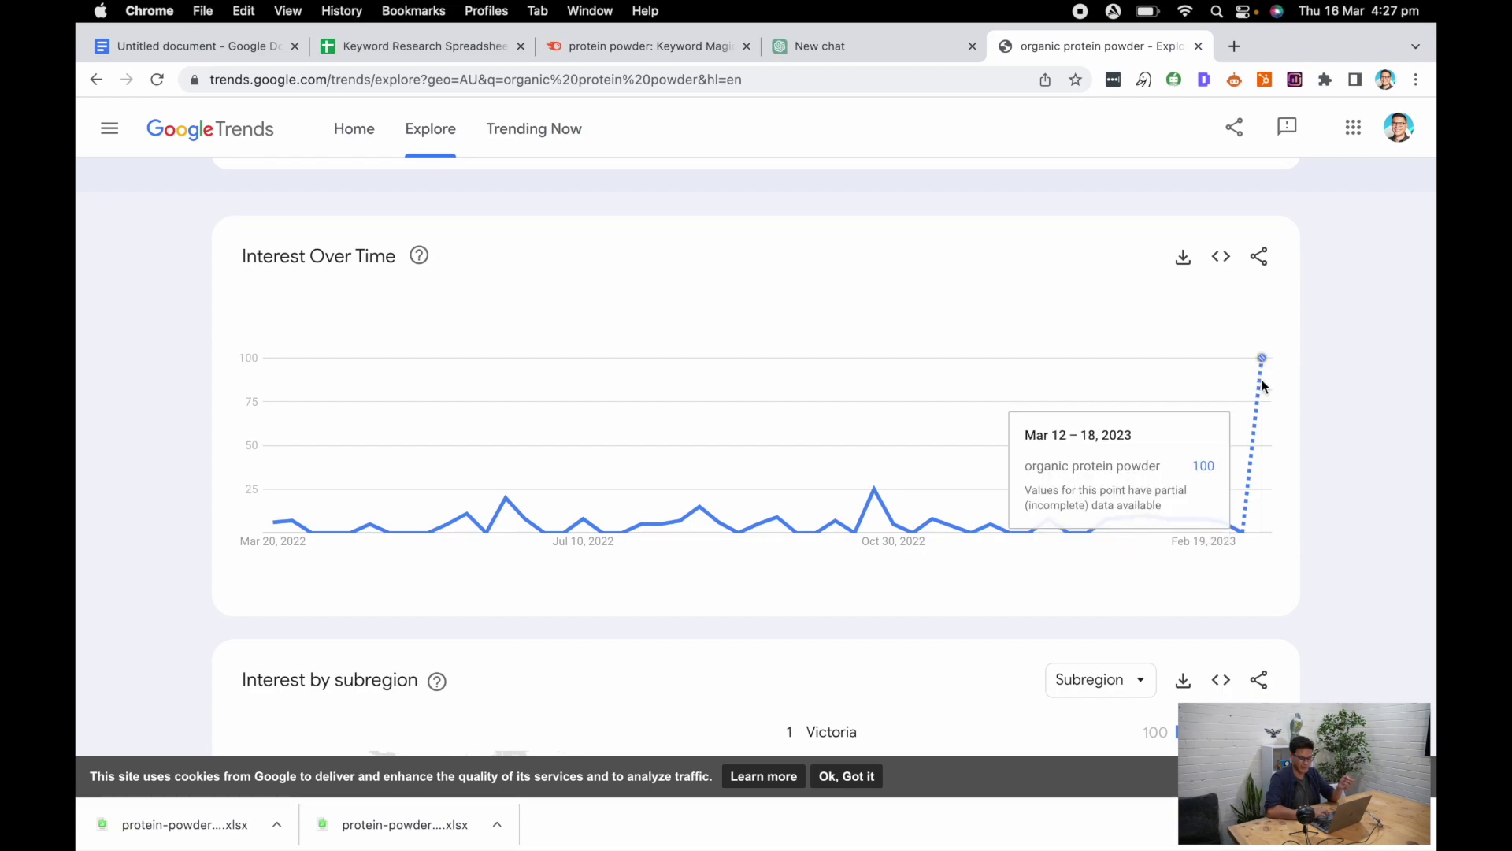